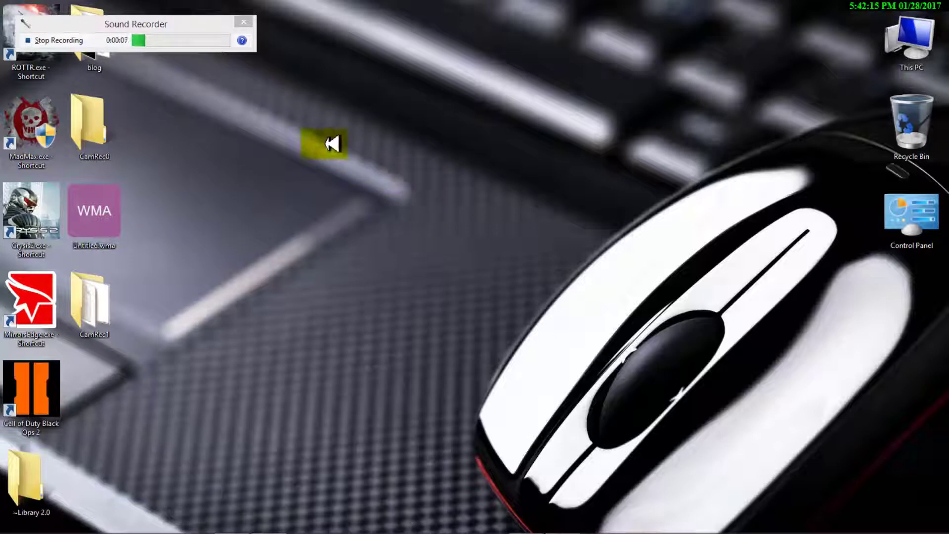
- Refresh the desktop a couple of times from its context menu
right_click(327, 144)
left_click(363, 196)
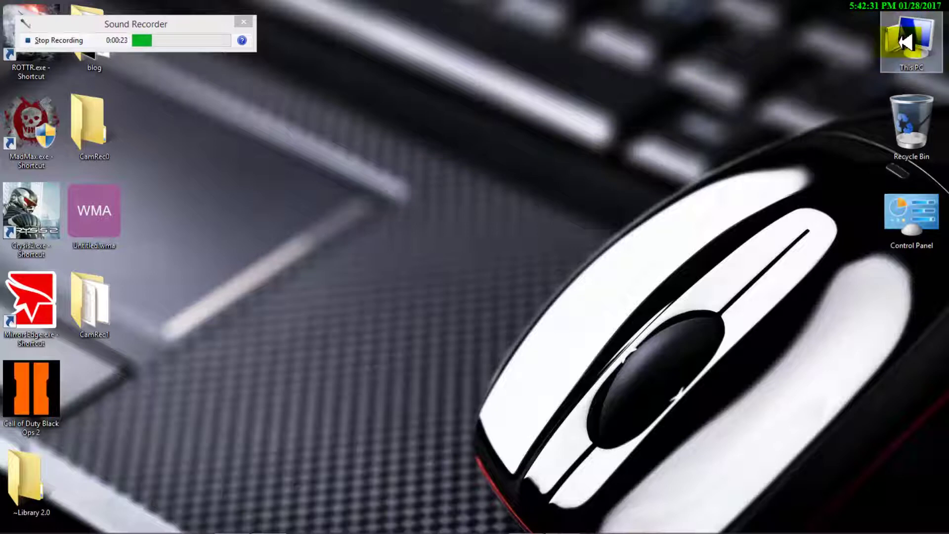
right_click(496, 126)
right_click(534, 126)
left_click(577, 175)
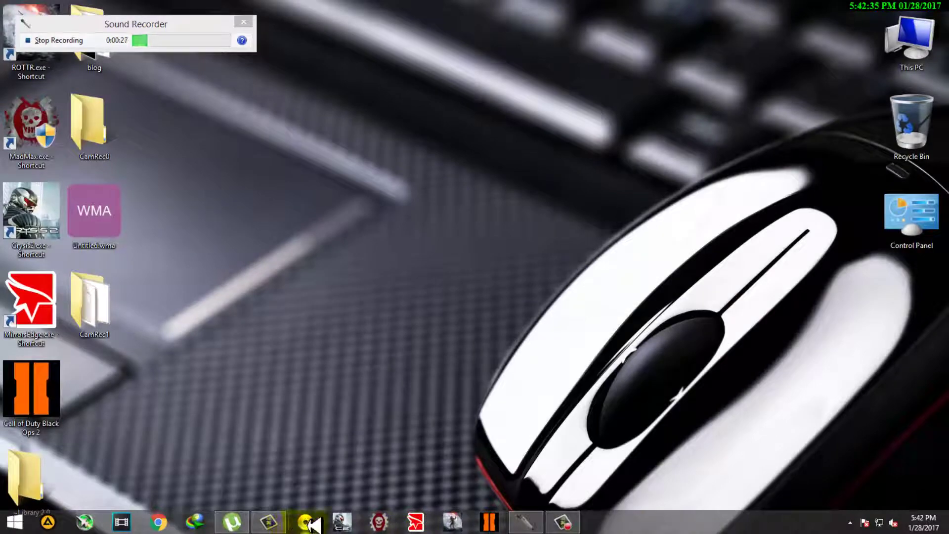
- Launch PowerISO with a new image and bring up its Action menu
left_click(306, 524)
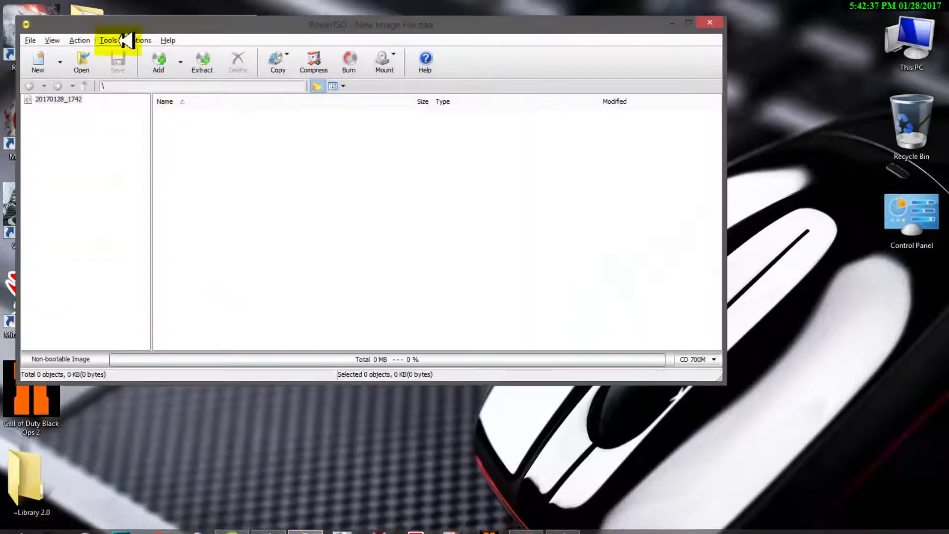
double_click(899, 28)
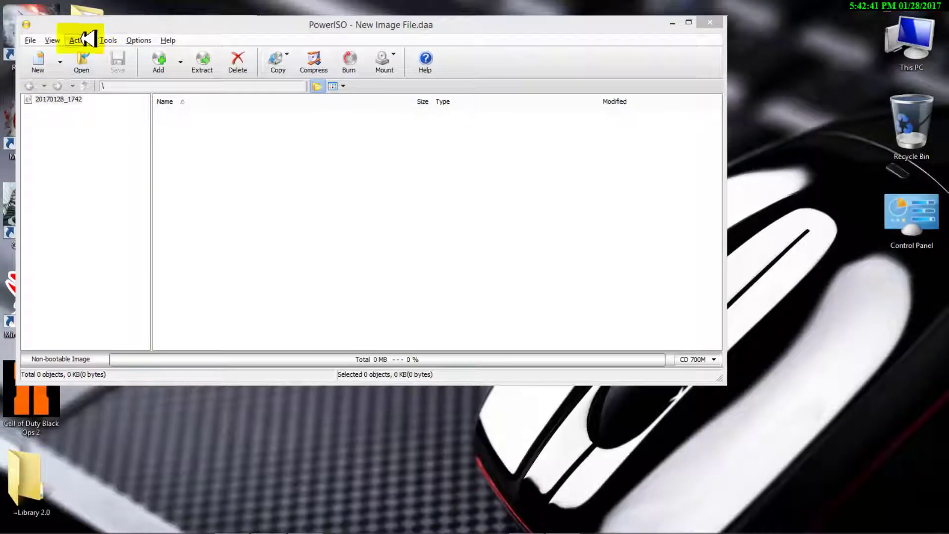
left_click(82, 40)
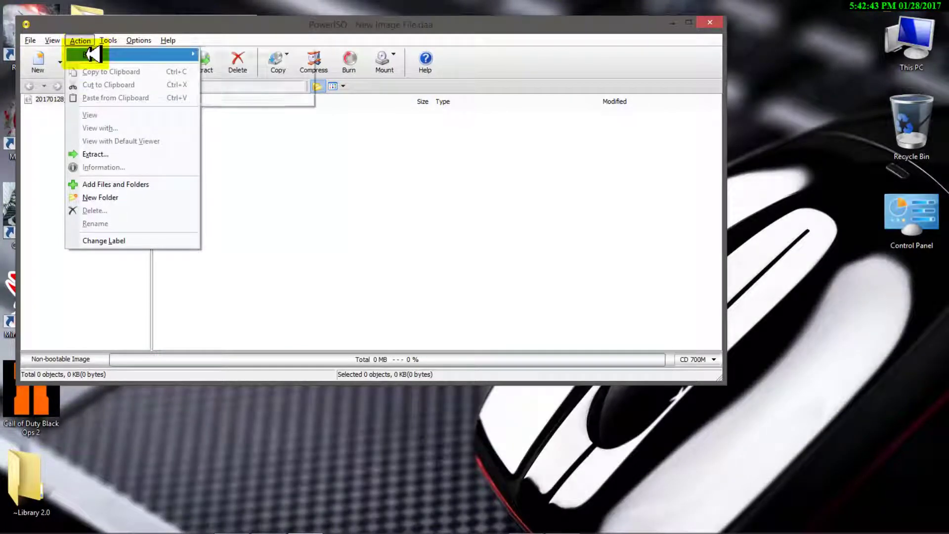
mouse_move(90, 54)
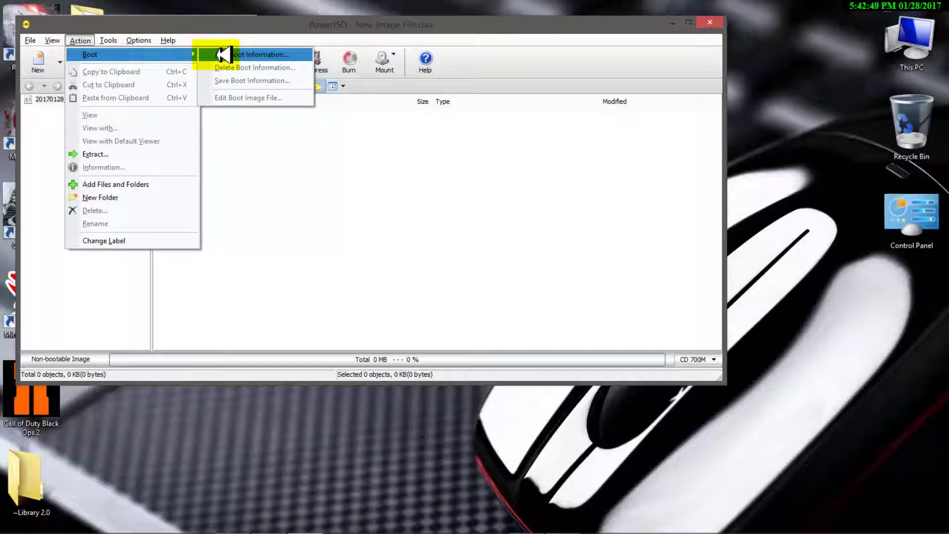
- Start Add Boot Information and browse to H:\WINDOWS\WINDOW 8.1\boot
left_click(222, 55)
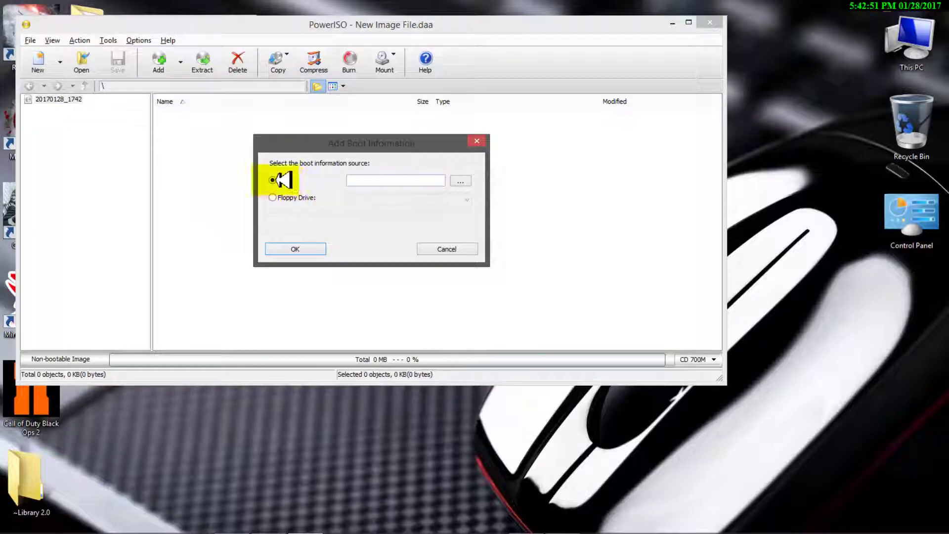
left_click(461, 182)
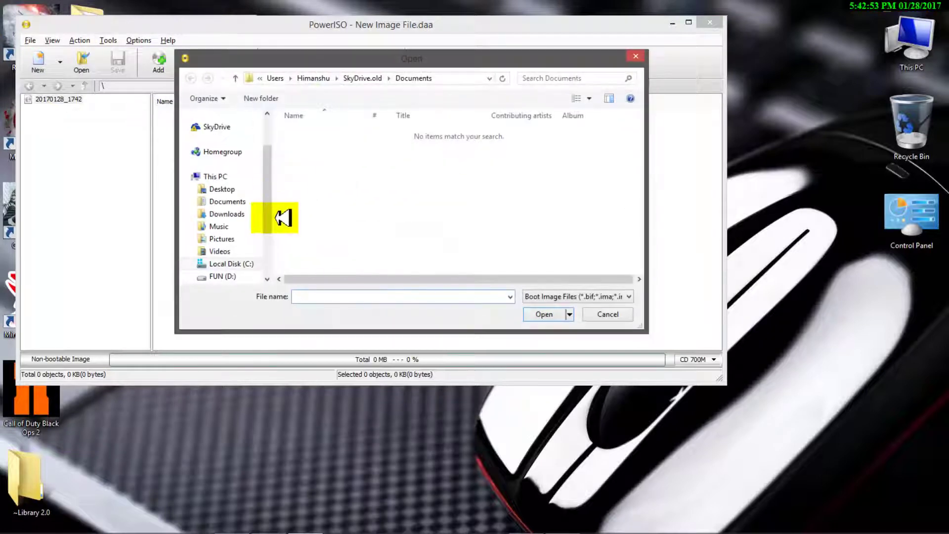
scroll(272, 248, "down", 2)
scroll(254, 233, "up", 1)
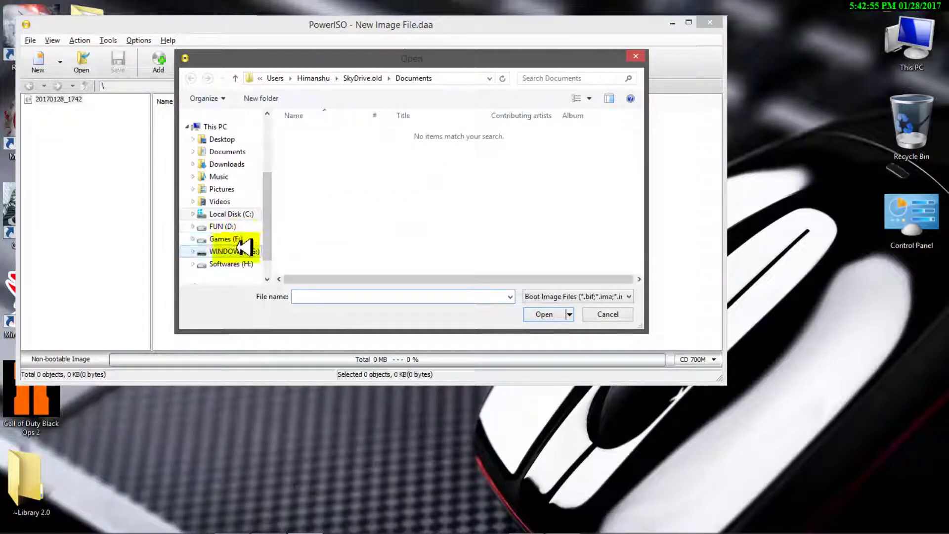
left_click(236, 264)
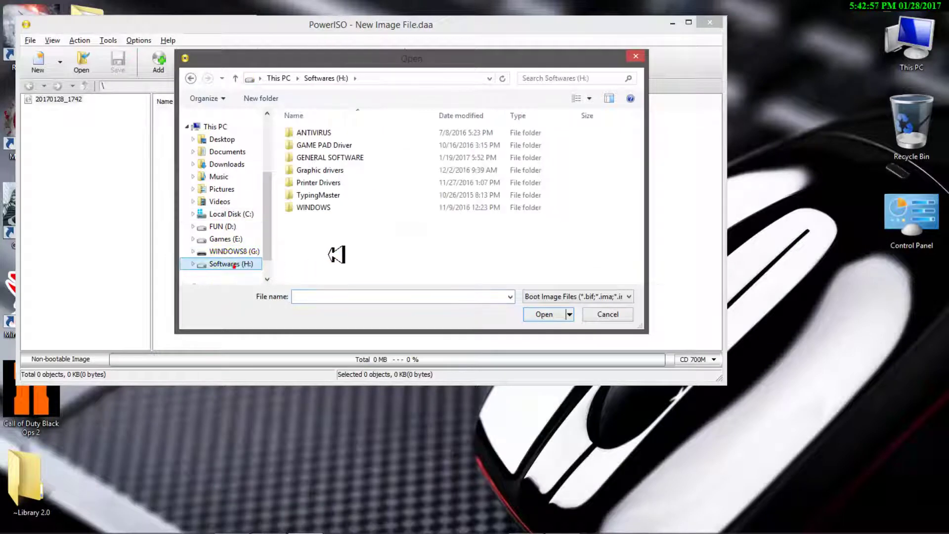
double_click(324, 206)
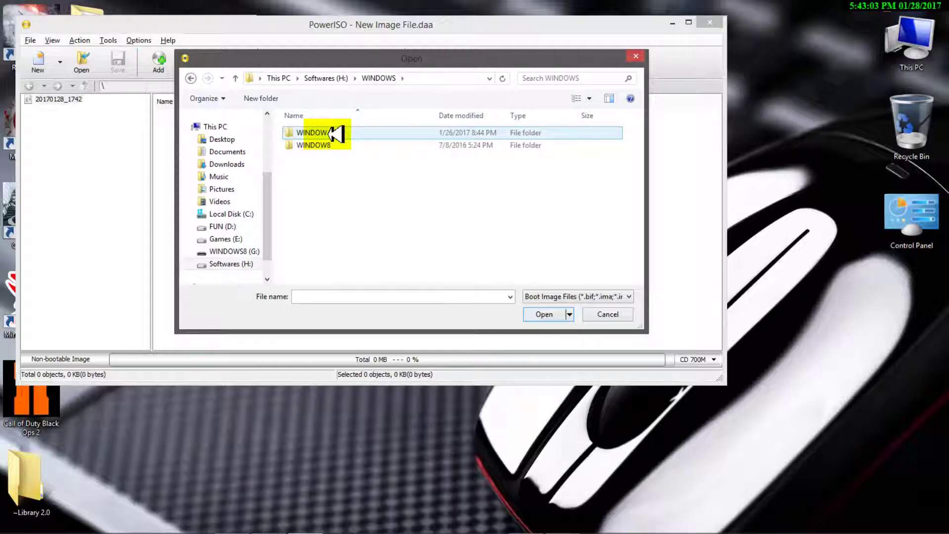
double_click(335, 134)
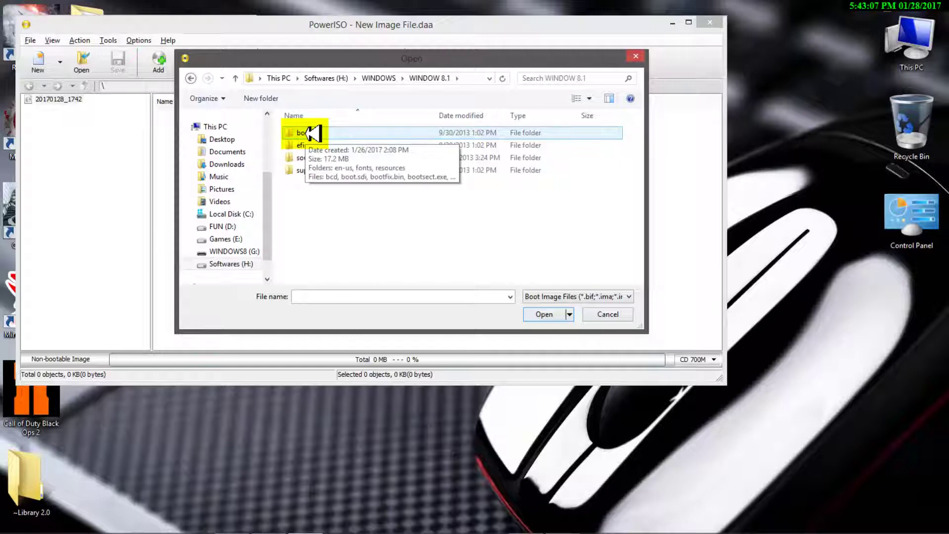
double_click(312, 133)
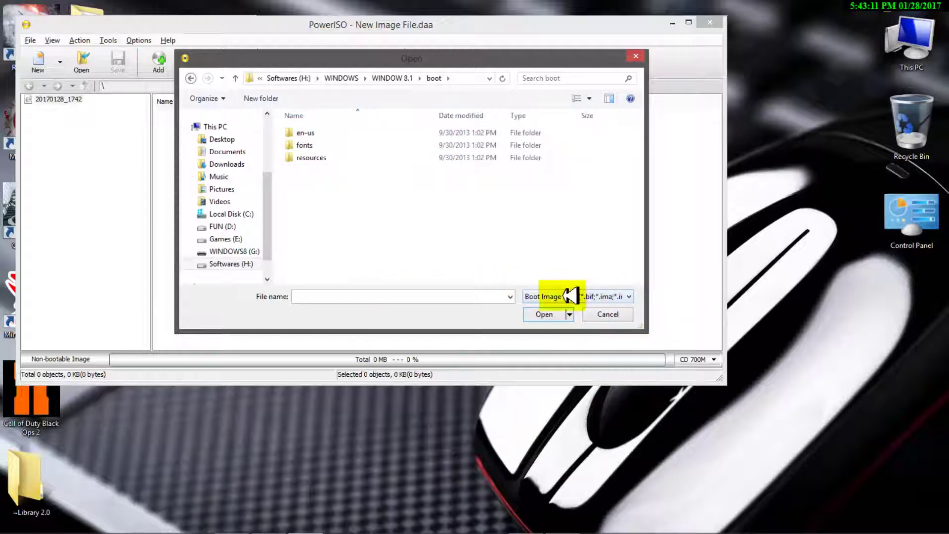
- Show All Files and choose bootsect.exe as the boot file
left_click(599, 296)
left_click(560, 314)
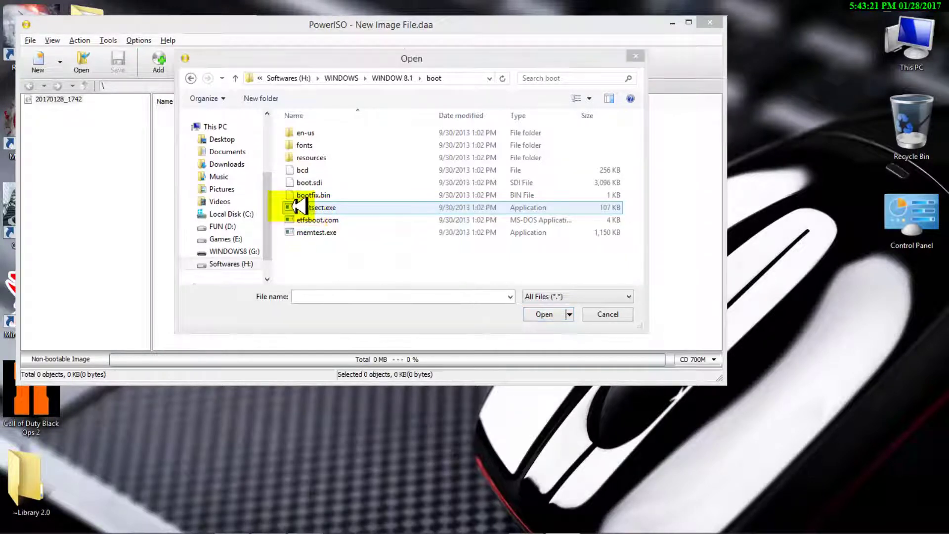
left_click(297, 207)
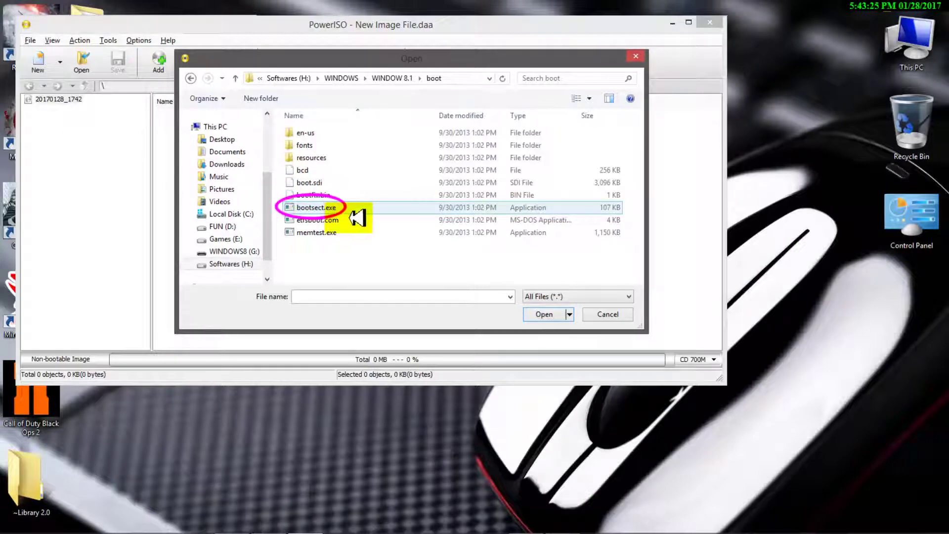
left_click(421, 233)
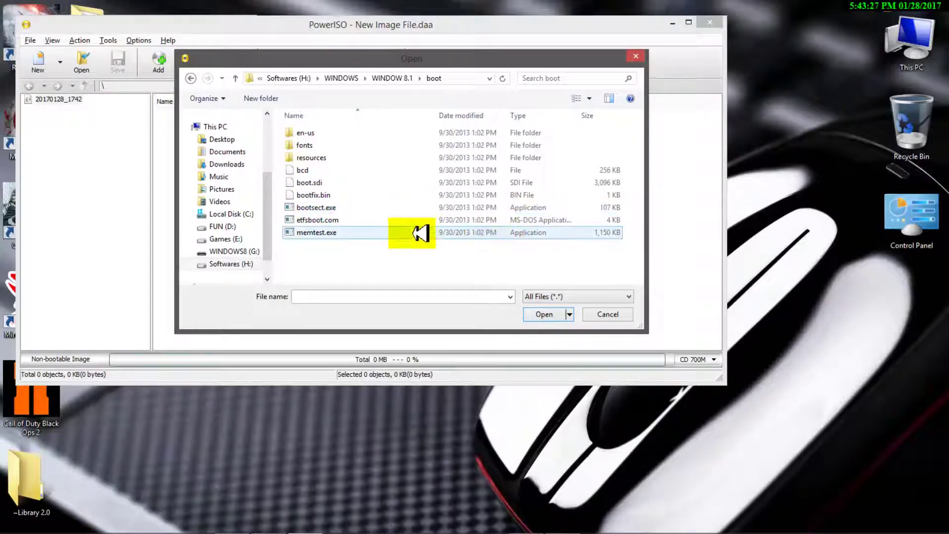
left_click(324, 208)
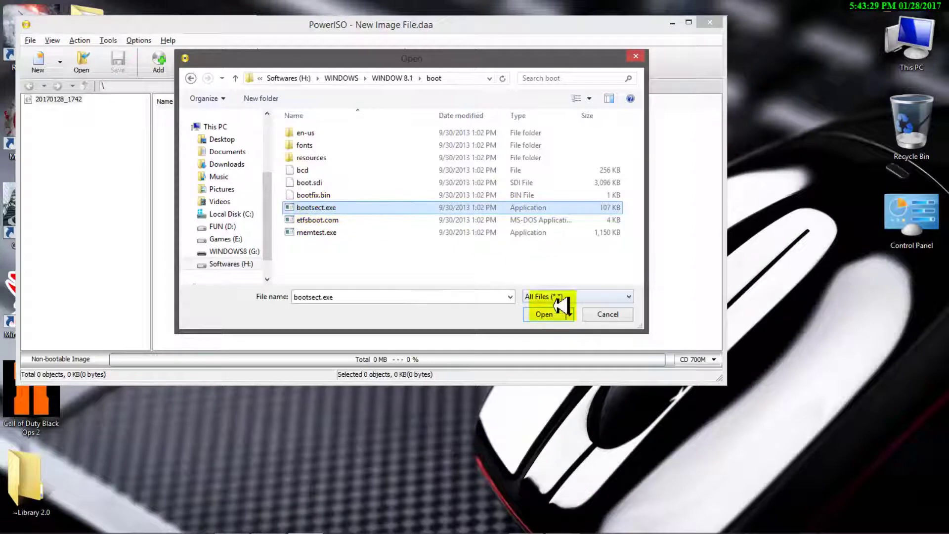
left_click(553, 315)
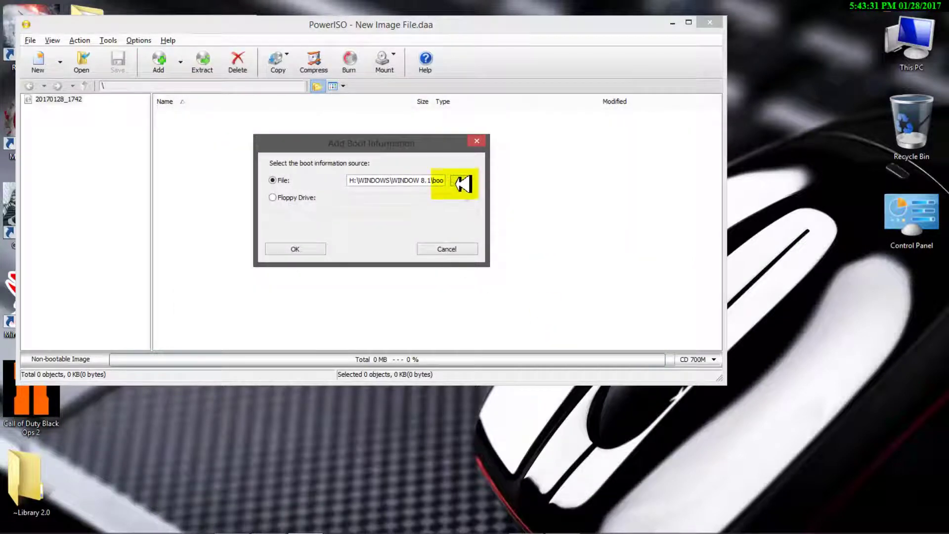
- Reopen the file picker, cancel it keeping bootsect.exe, and confirm the boot information
left_click(461, 183)
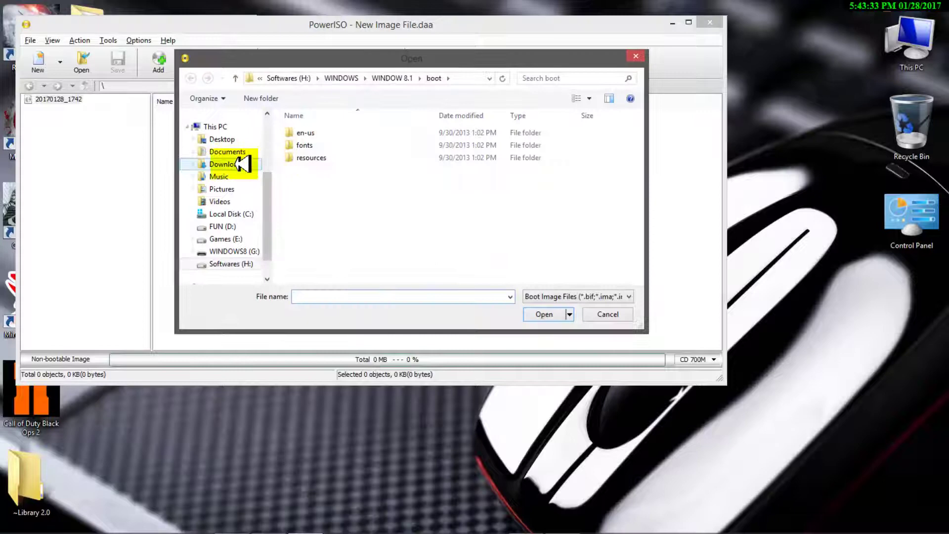
left_click(232, 152)
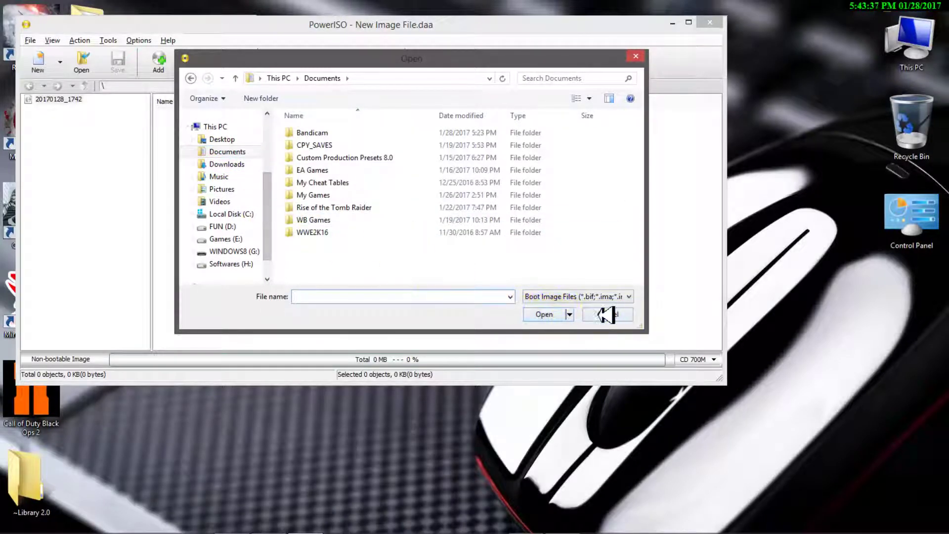
left_click(601, 315)
left_click(302, 248)
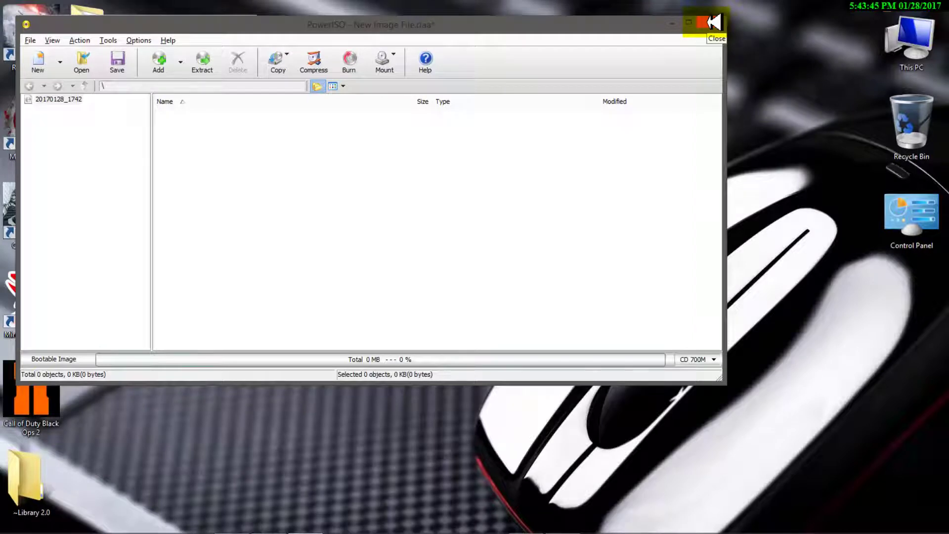
- Close PowerISO, saving the bootable image to the Desktop as New Image File.daa
left_click(713, 22)
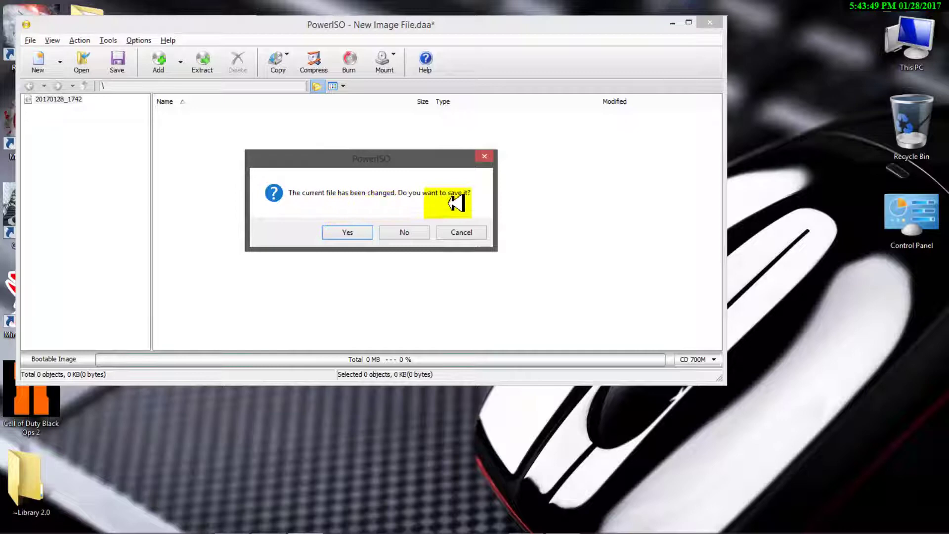
left_click(349, 232)
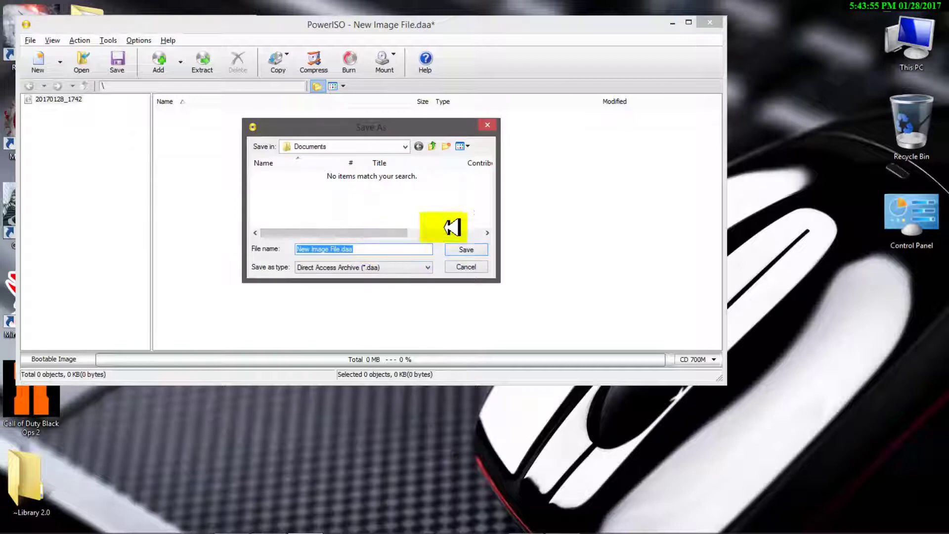
left_click(341, 145)
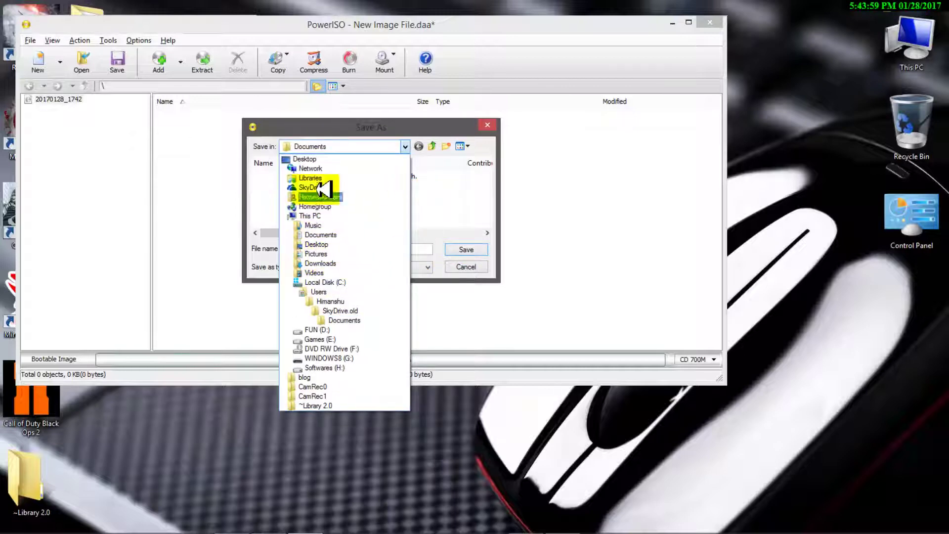
left_click(319, 157)
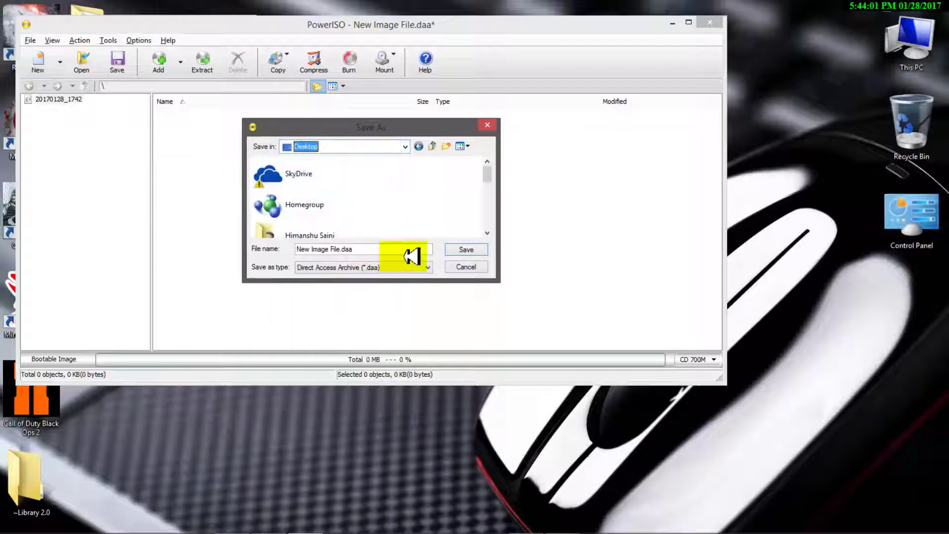
left_click(474, 250)
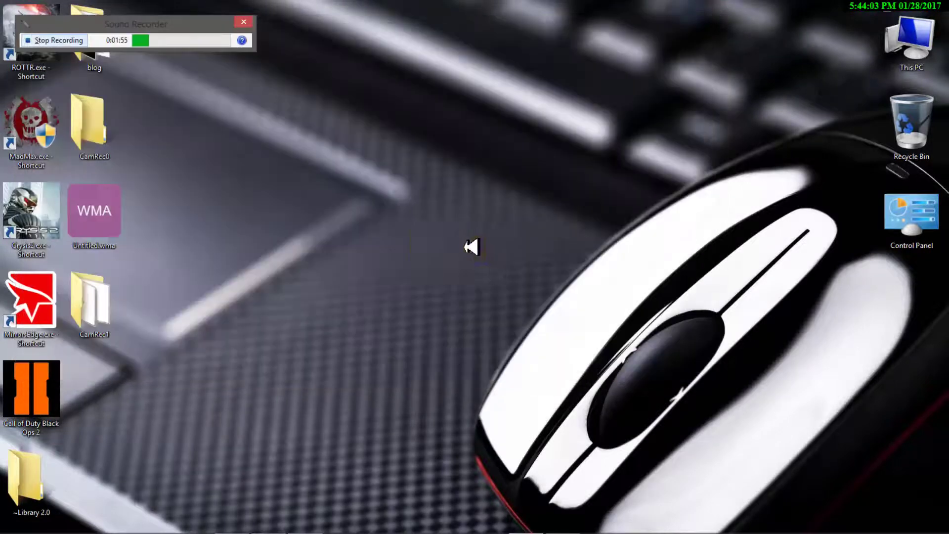
- Refresh the desktop, open H:\WINDOWS\WINDOW 8.1, and box-select all eight items
right_click(293, 157)
left_click(327, 207)
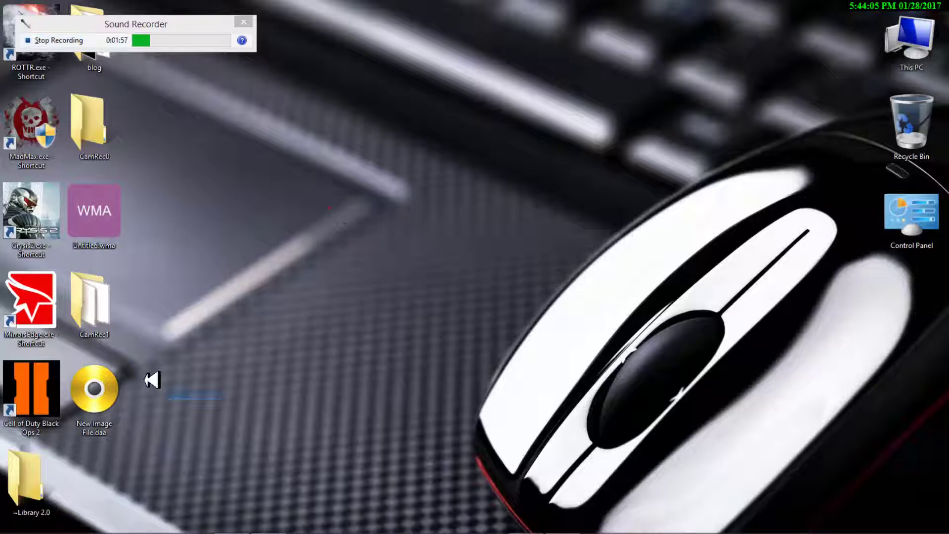
double_click(899, 63)
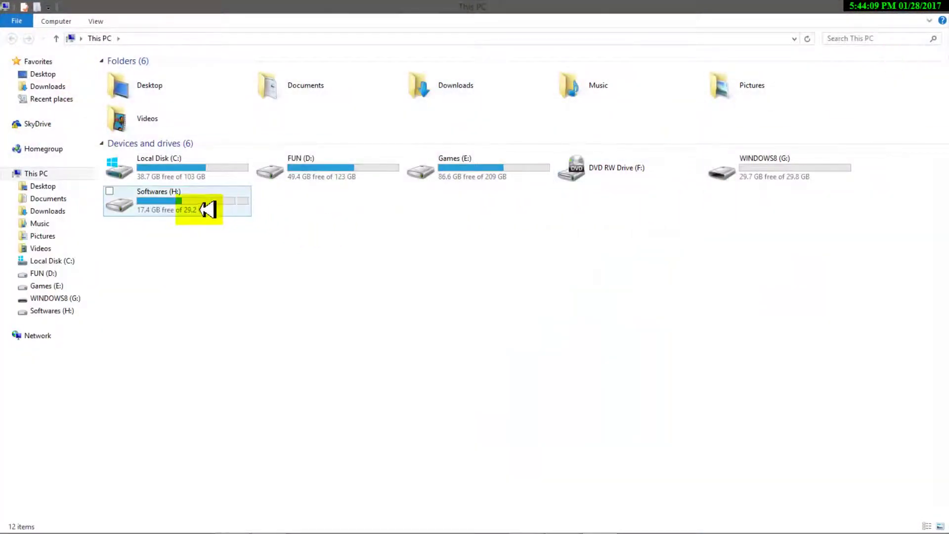
double_click(201, 204)
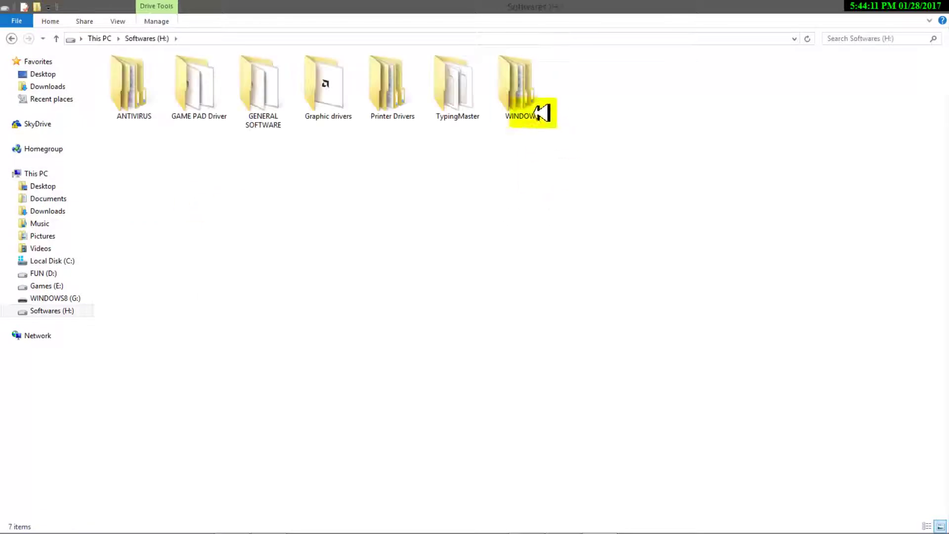
double_click(534, 104)
double_click(158, 74)
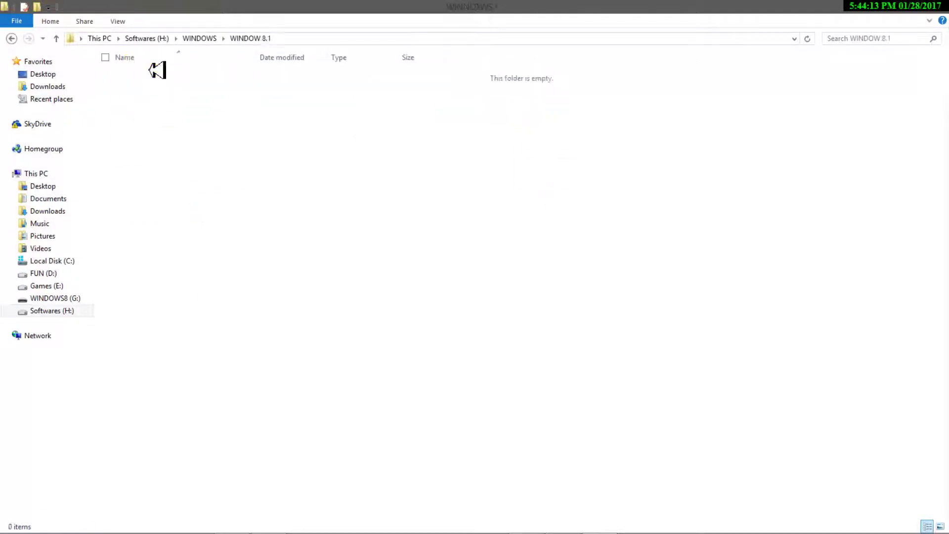
mouse_move(702, 342)
left_mouse_down()
mouse_move(271, 148)
mouse_move(164, 59)
left_mouse_up()
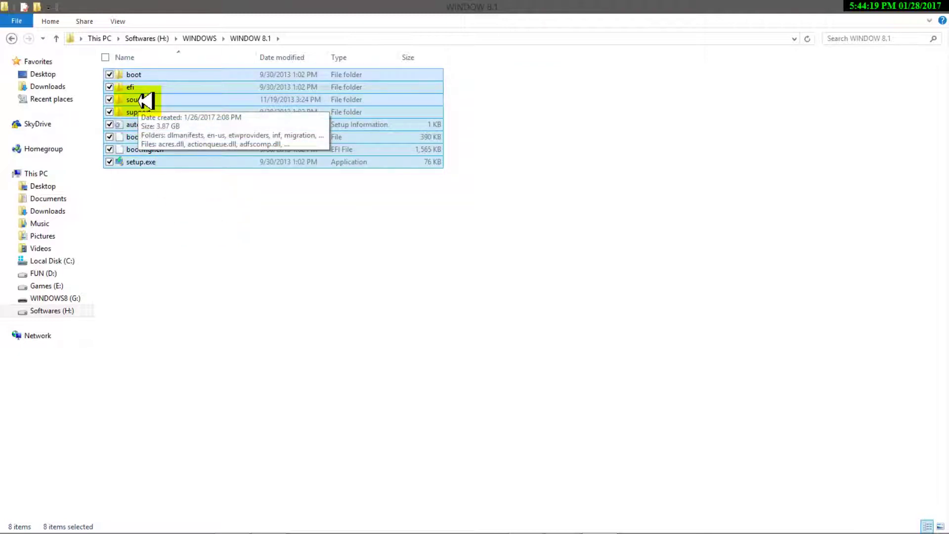
- Add the eight selected items to a new image using PowerISO's Add to image file
right_click(144, 99)
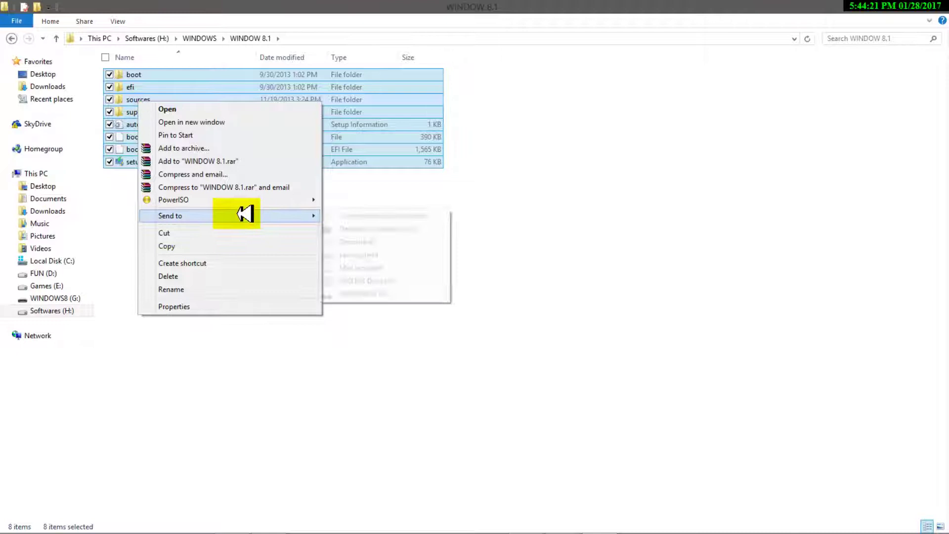
mouse_move(174, 200)
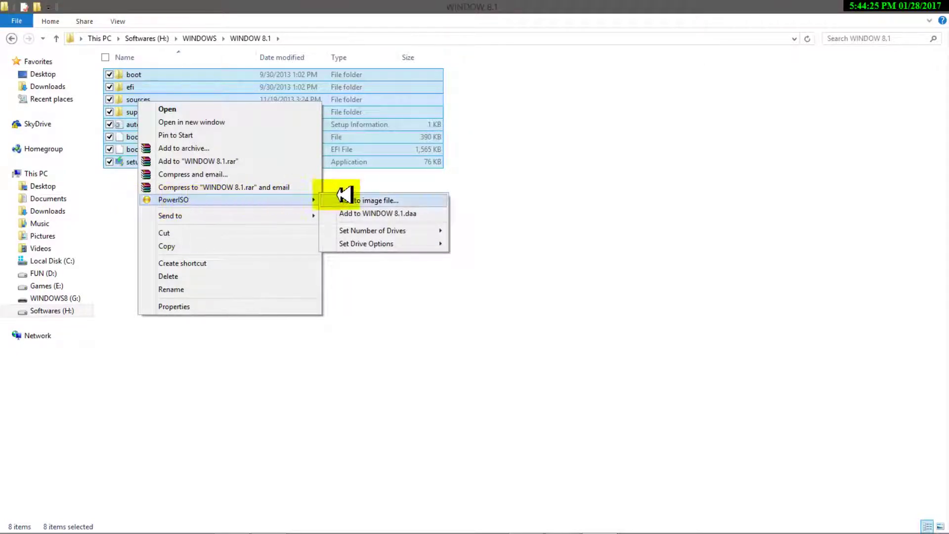
left_click(363, 200)
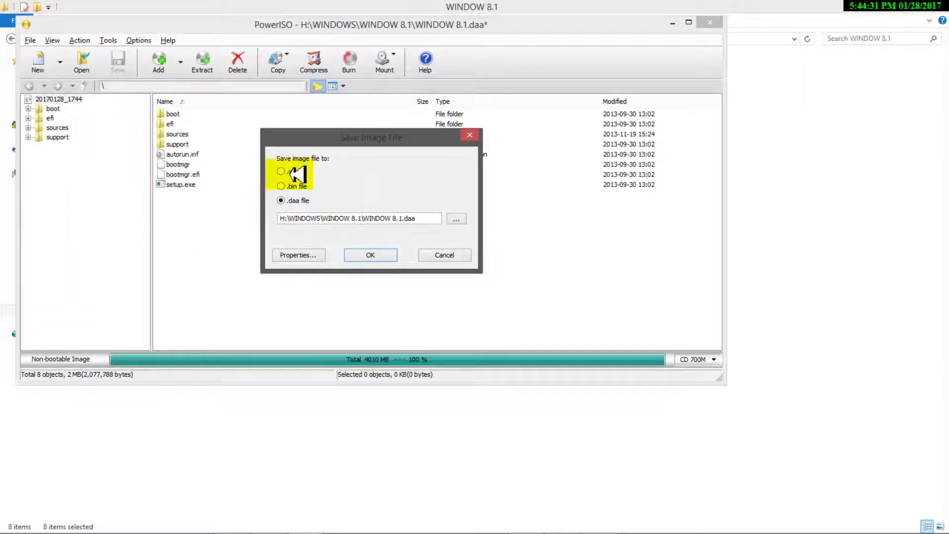
- Save the image as WINDOW 8.1.iso in H:\WINDOWS and start writing it
left_click(455, 217)
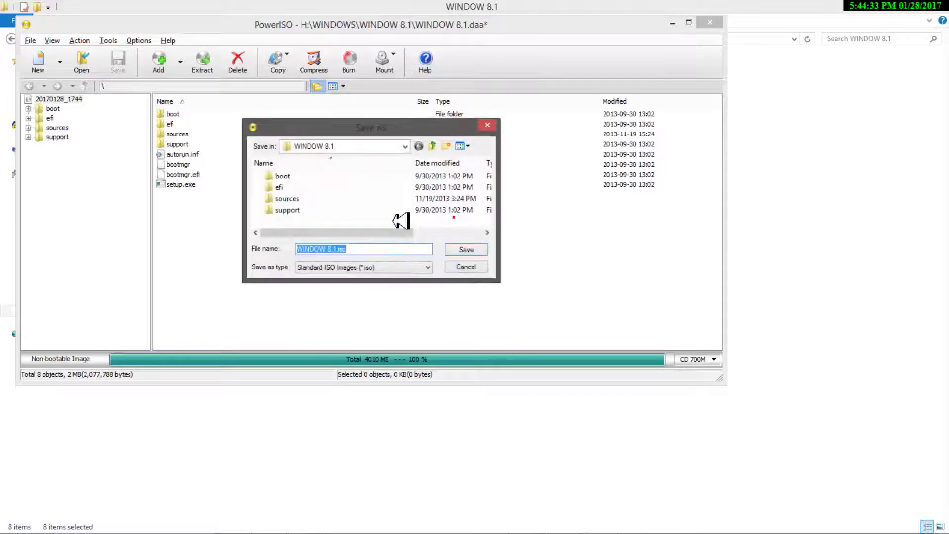
left_click(406, 147)
left_click(349, 330)
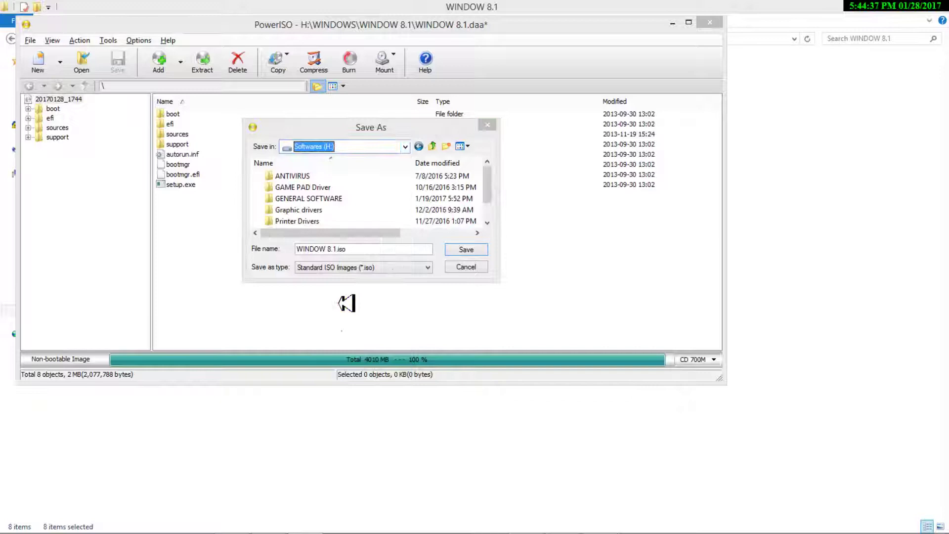
left_click_drag(494, 186, 487, 206)
double_click(297, 222)
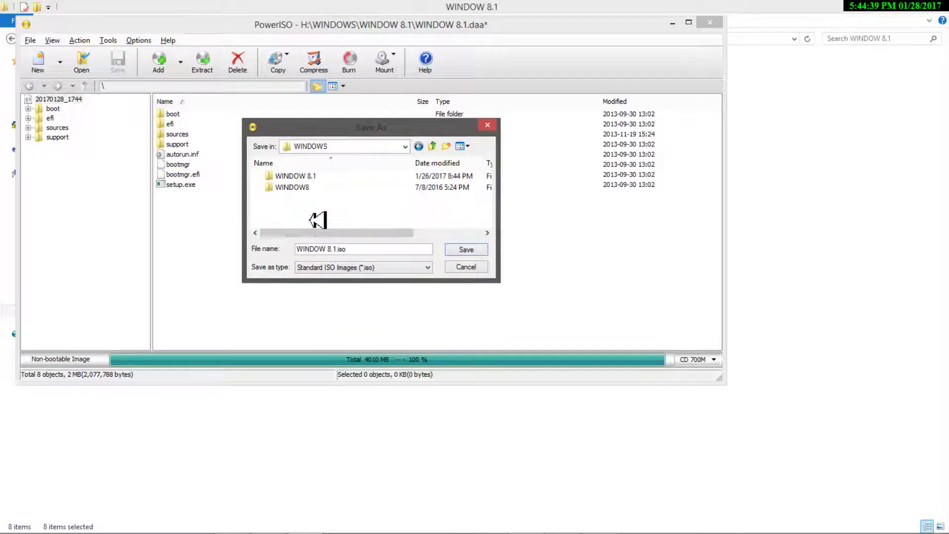
left_click(474, 250)
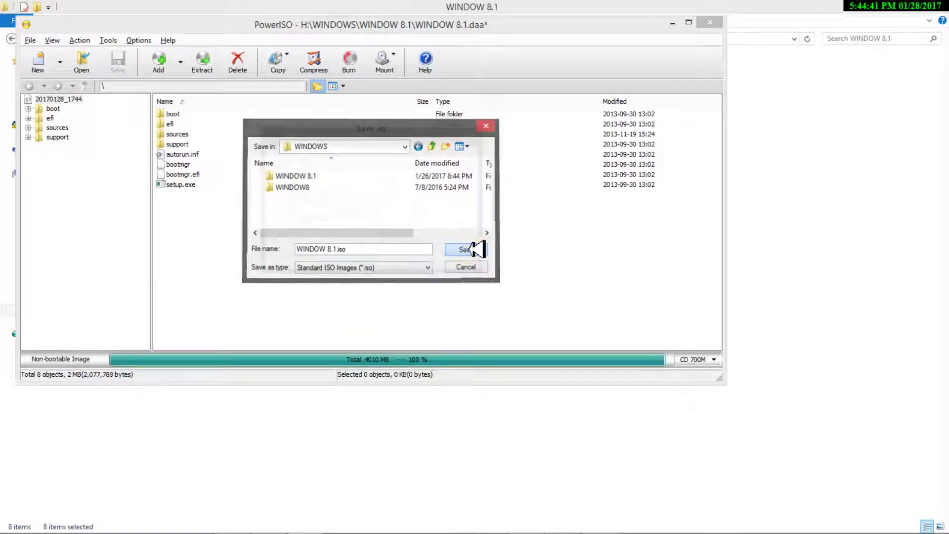
left_click(292, 177)
left_click(380, 258)
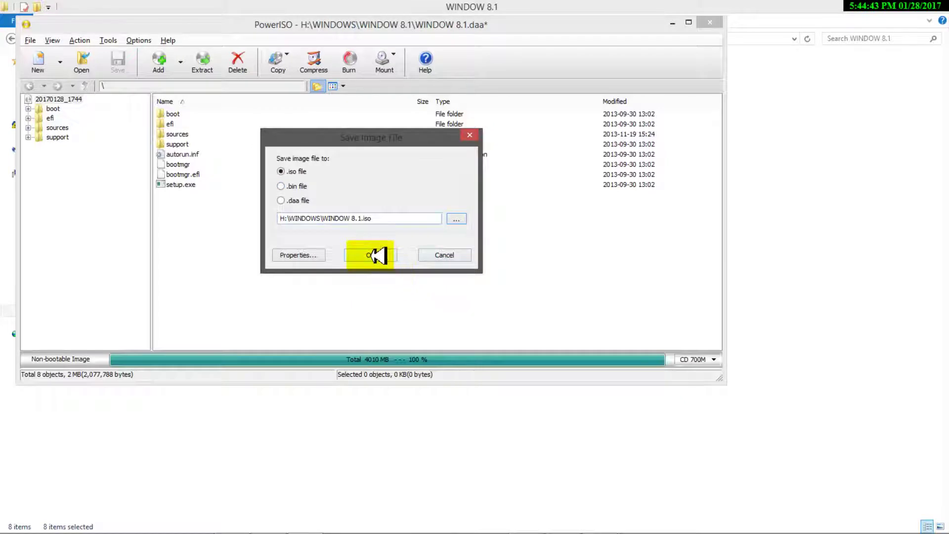
left_click(378, 254)
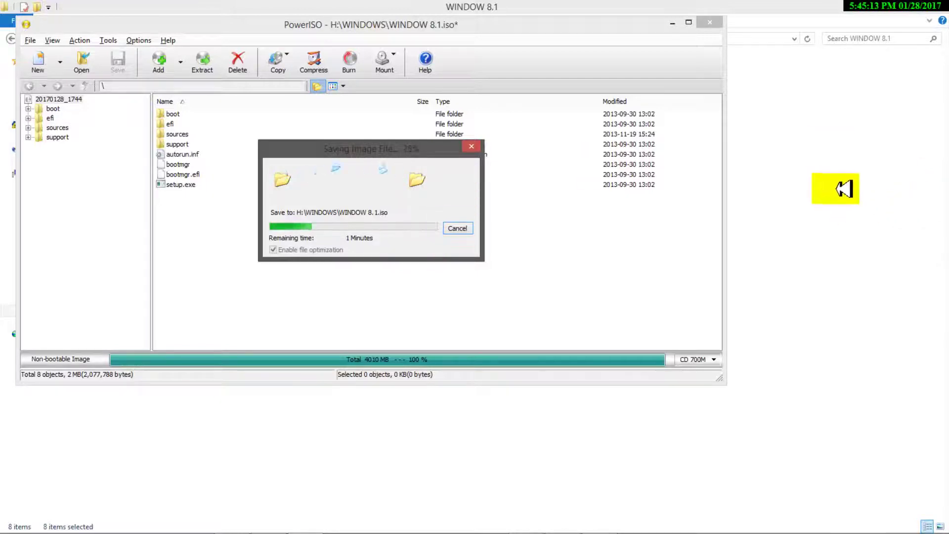
- Repeatedly refresh the folder view and desktop while the ISO saves
right_click(825, 188)
left_click(859, 250)
right_click(871, 243)
left_click(882, 314)
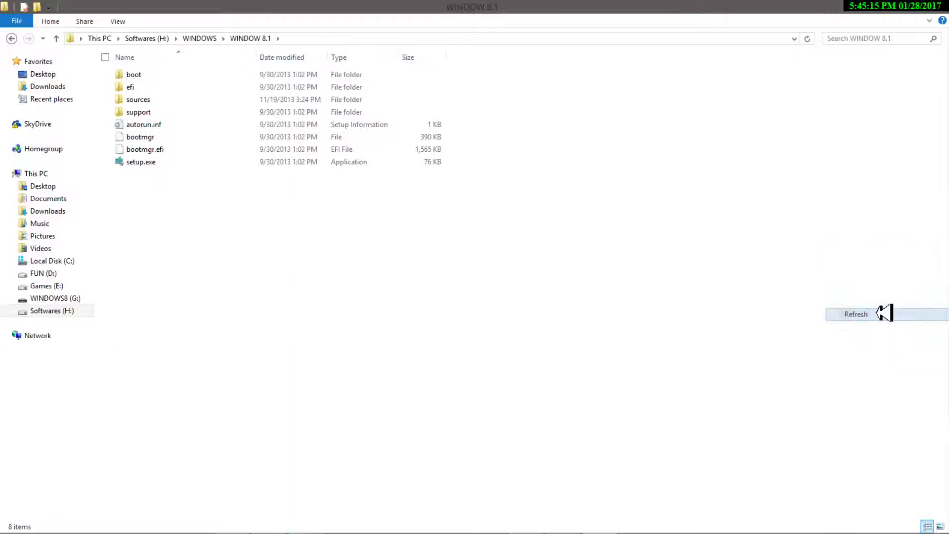
right_click(886, 305)
left_click(904, 375)
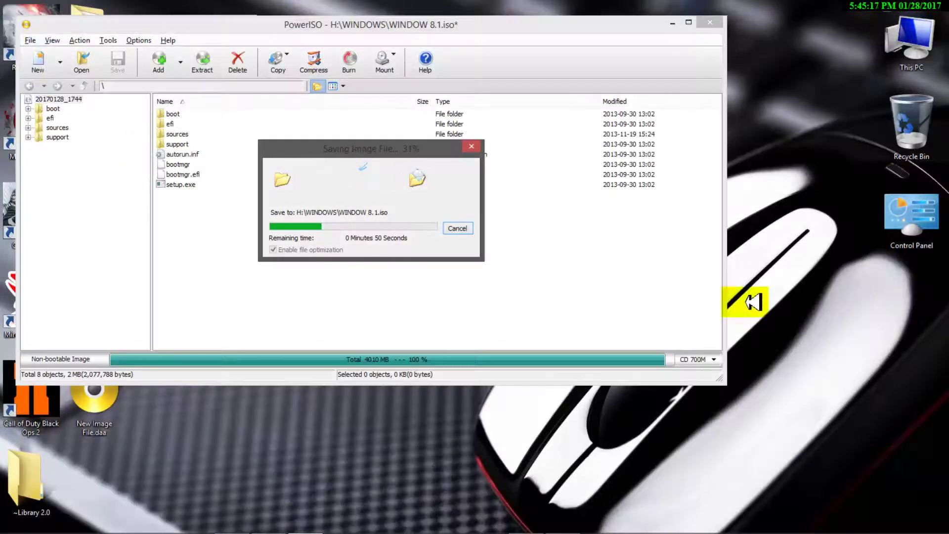
right_click(752, 186)
right_click(776, 243)
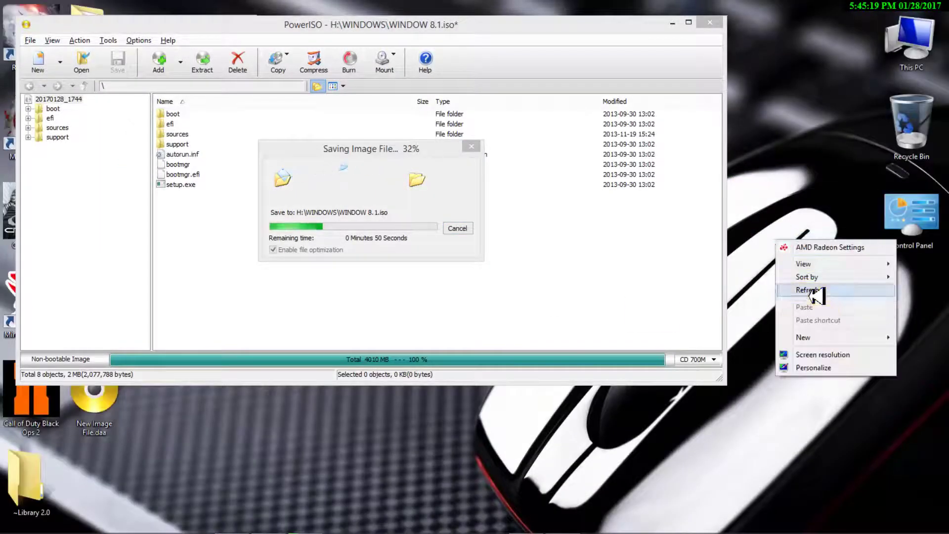
left_click(816, 292)
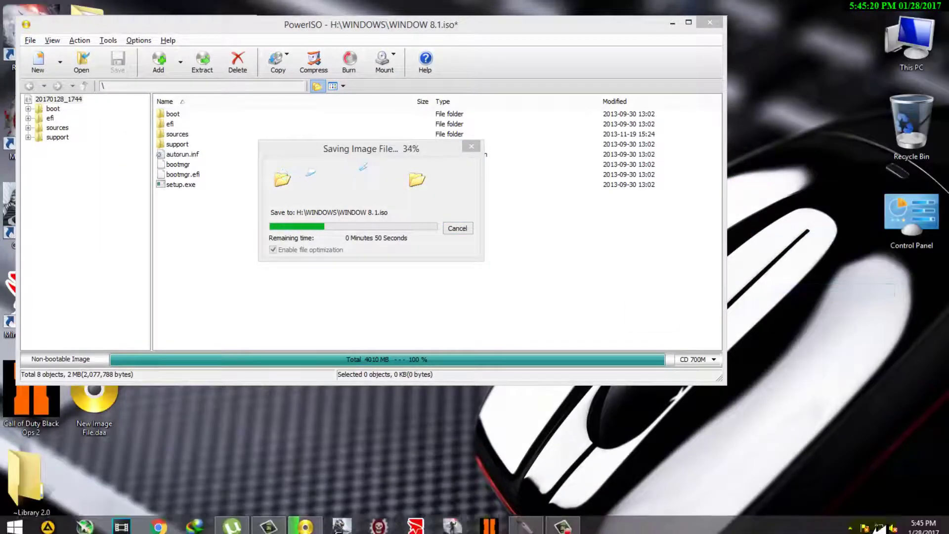
- Open and refresh Games (E:) in This PC, then move the saving progress window aside
right_click(855, 522)
left_click(855, 521)
left_click(542, 454)
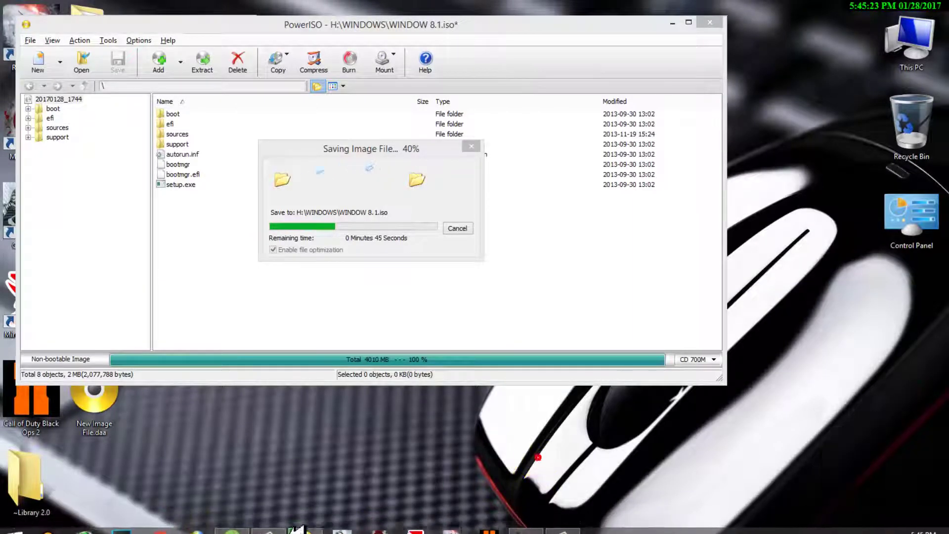
double_click(920, 44)
double_click(500, 166)
right_click(489, 166)
right_click(522, 224)
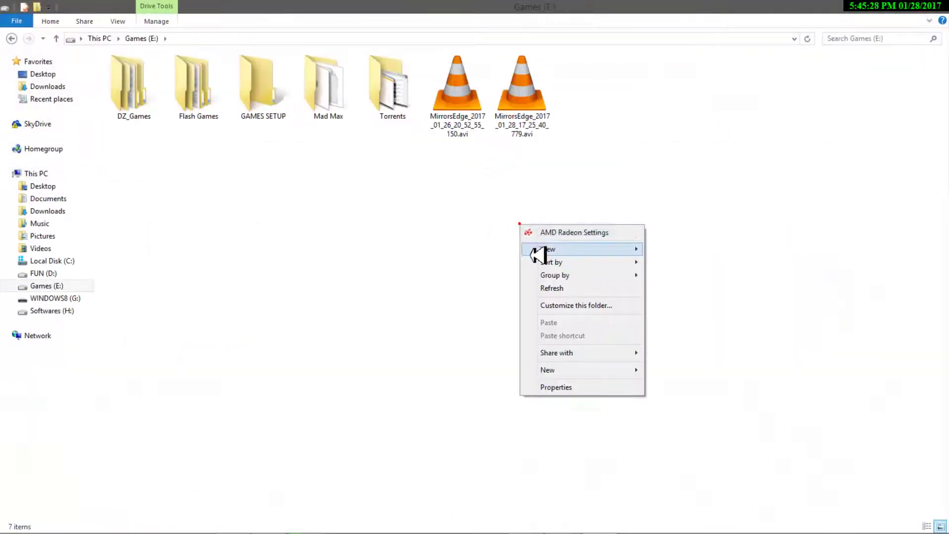
left_click(548, 288)
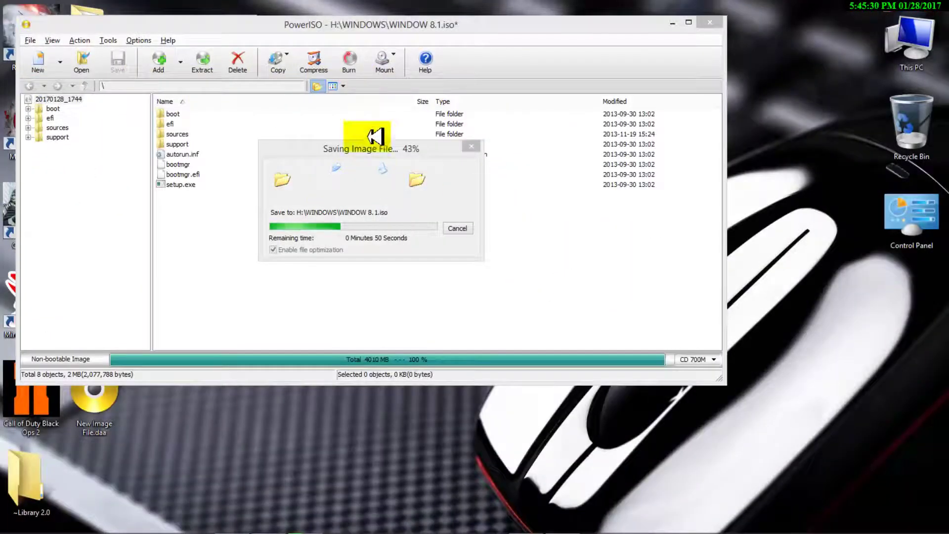
left_click(400, 151)
left_click_drag(399, 150, 425, 161)
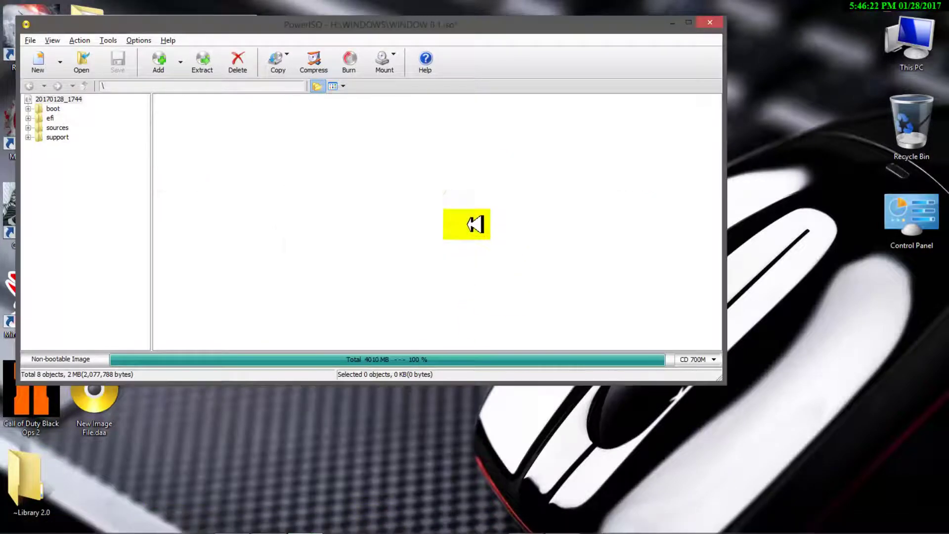
- Close PowerISO, open H:\WINDOWS, and check WINDOW 8.1.iso and the WINDOW 8.1 folder
left_click(719, 24)
double_click(912, 45)
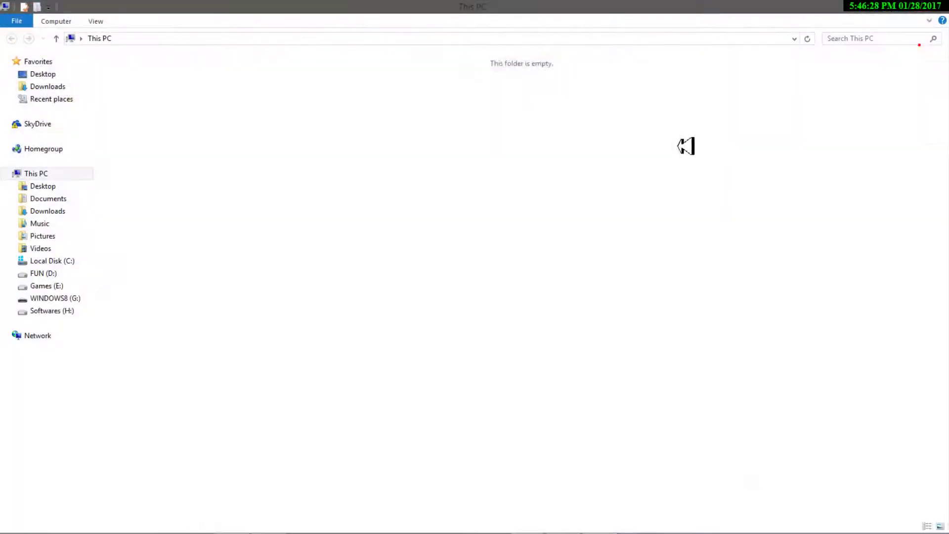
double_click(159, 200)
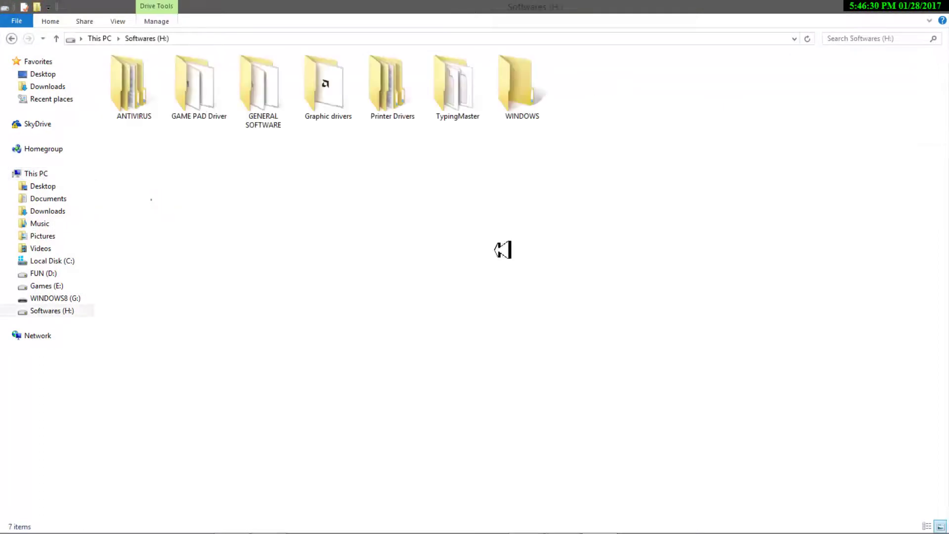
double_click(505, 72)
left_click(172, 99)
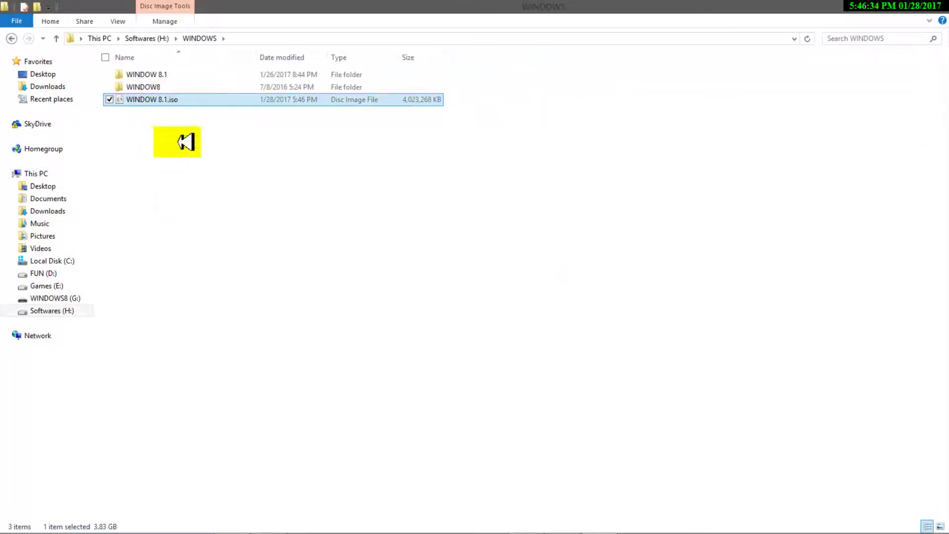
left_click_drag(172, 100, 178, 145)
double_click(166, 73)
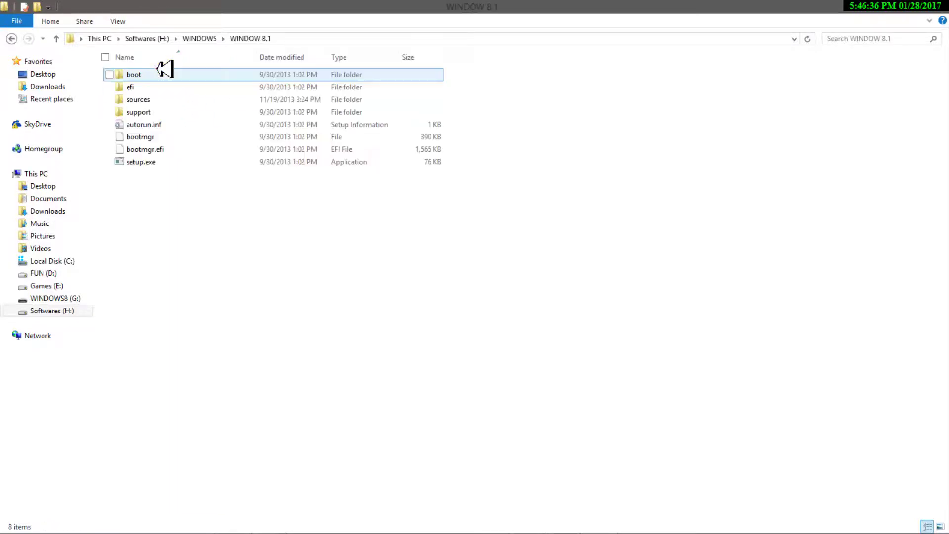
- Permanently delete the WINDOW 8.1 folder and return to the desktop
key("BackSpace")
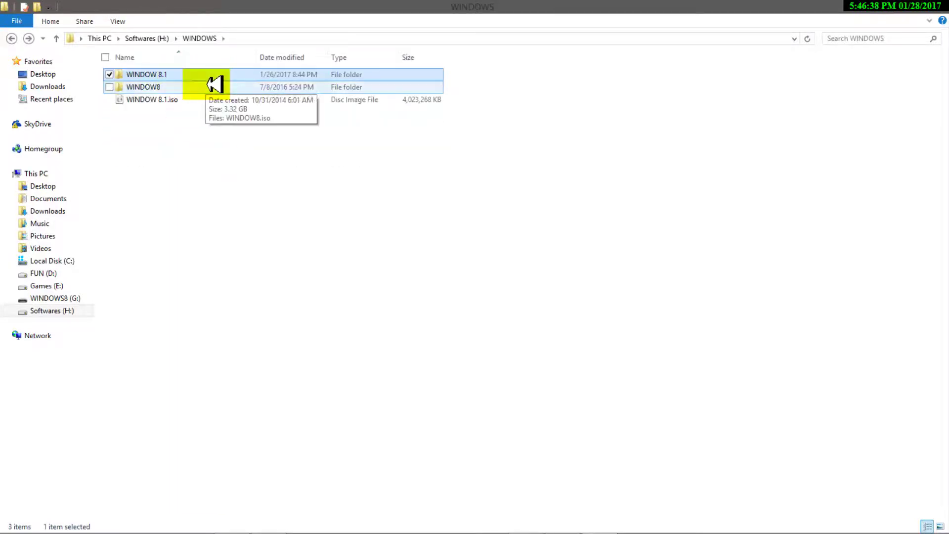
key("shift+Delete")
key("Return")
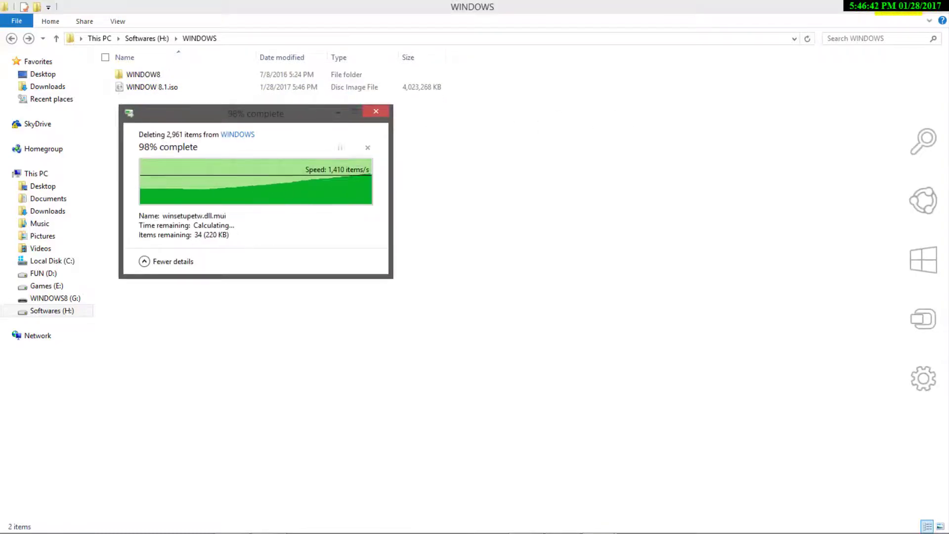
key("super+d")
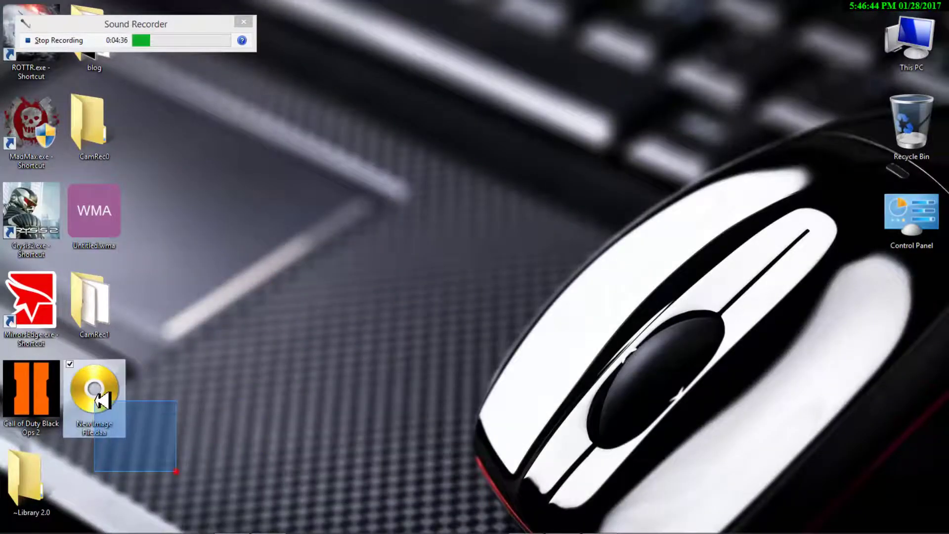
- Permanently delete New Image File.daa from the desktop
left_click(103, 401)
key("shift+Delete")
key("Return")
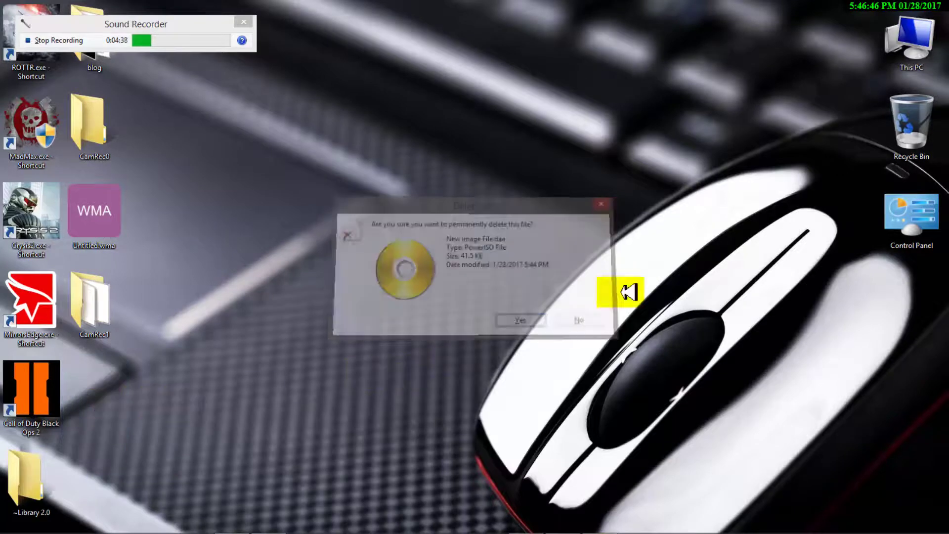
- Open H:\WINDOWS from This PC, refresh the listing, and close the window
double_click(910, 39)
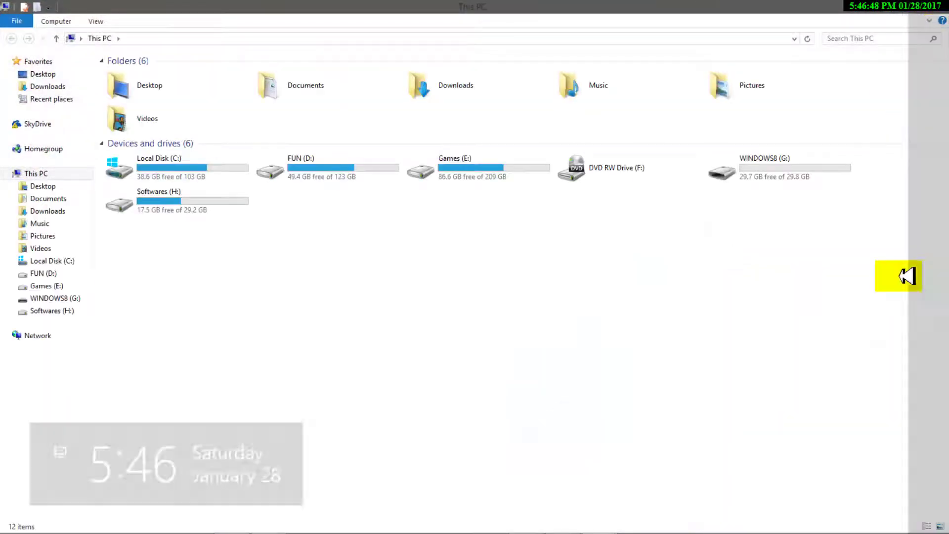
left_click(239, 205)
double_click(239, 205)
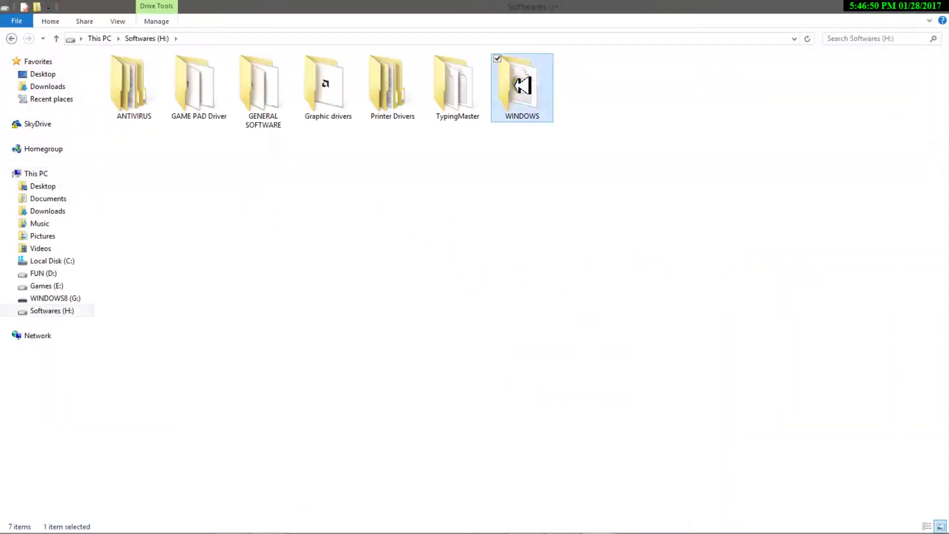
double_click(498, 75)
right_click(473, 208)
left_click(502, 270)
key("alt+F4")
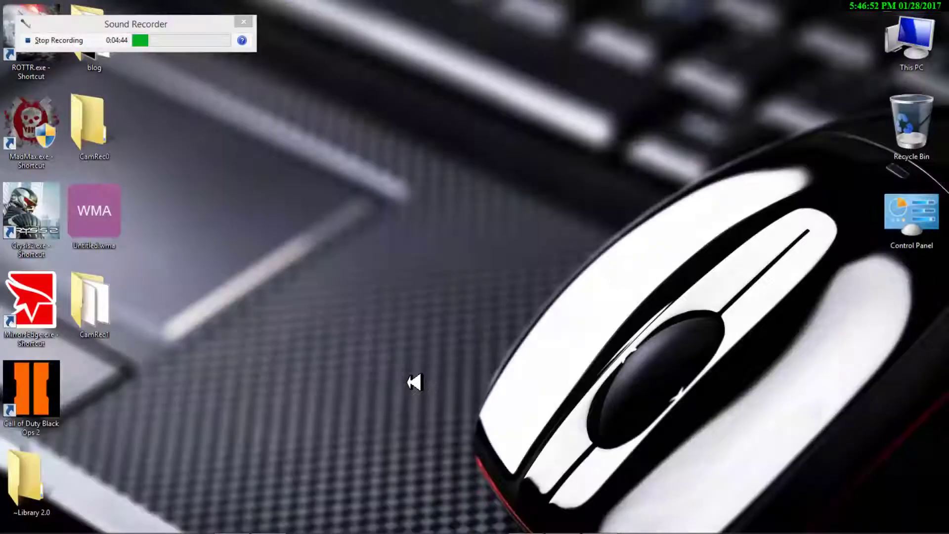
- Launch PowerISO, choose Tools > Create Bootable USB Drive, and accept the administrator prompt
left_click(304, 523)
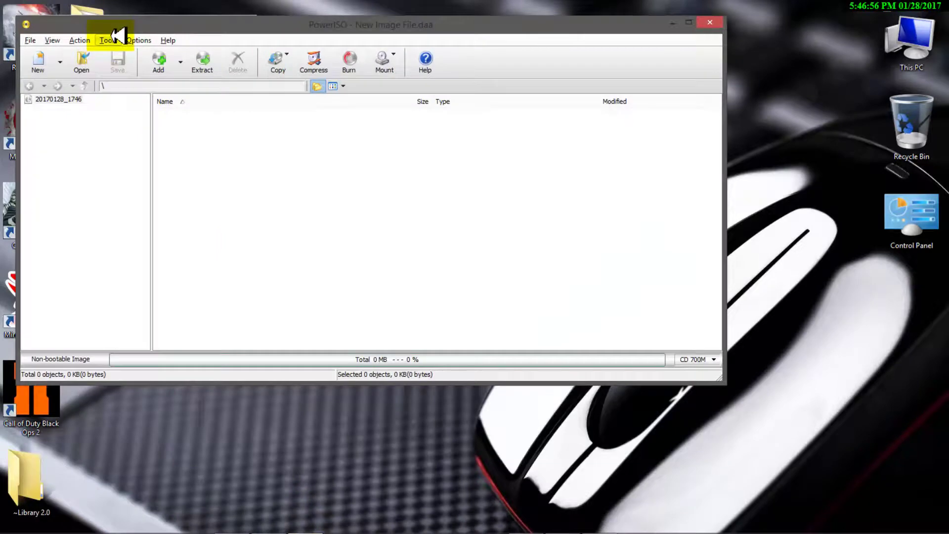
left_click(108, 40)
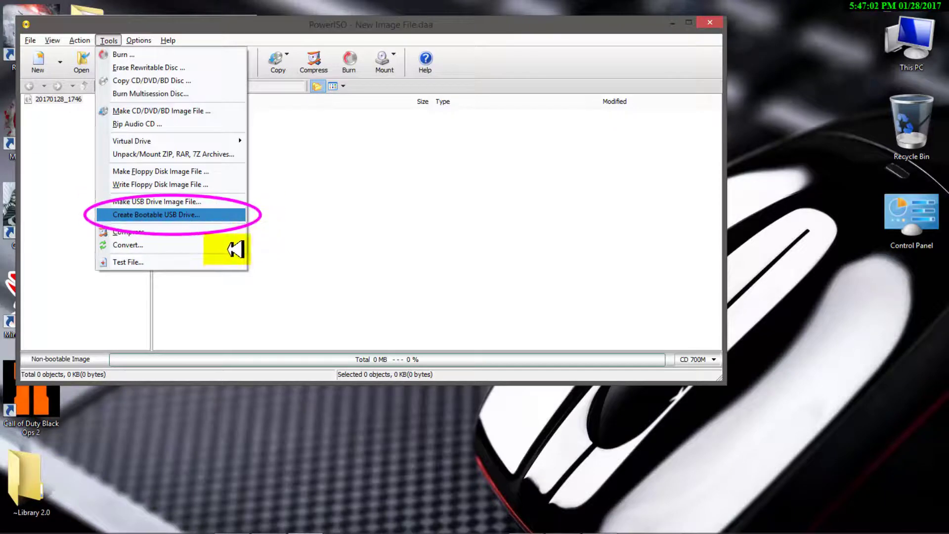
key("Escape")
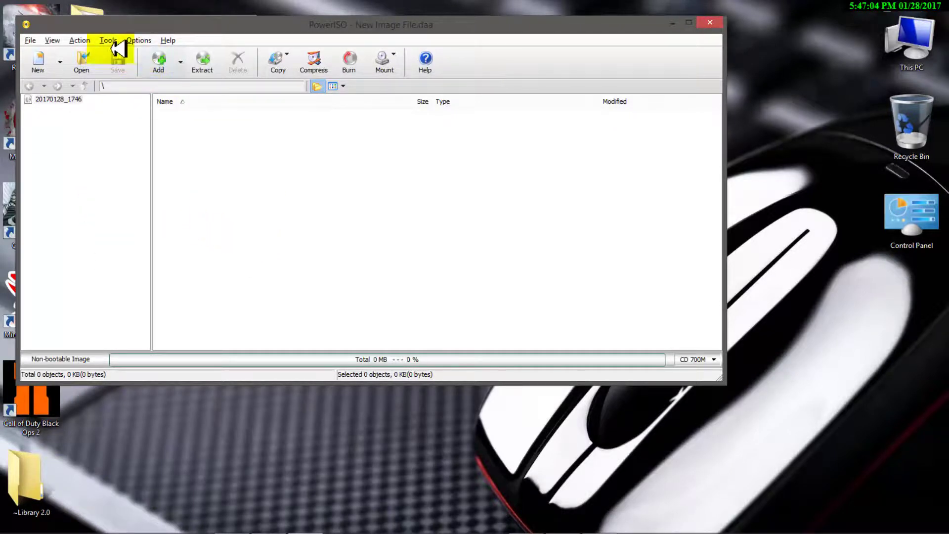
left_click(109, 40)
left_click(156, 215)
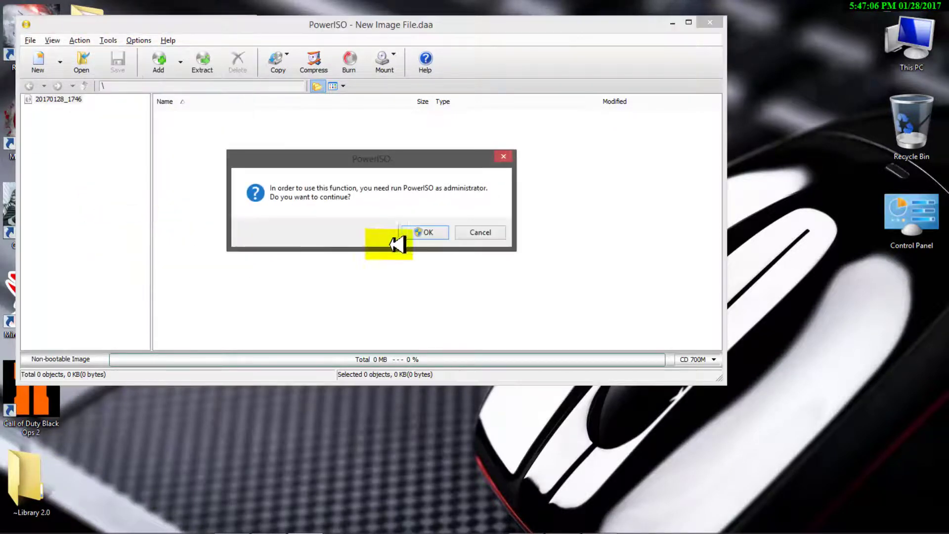
left_click(438, 234)
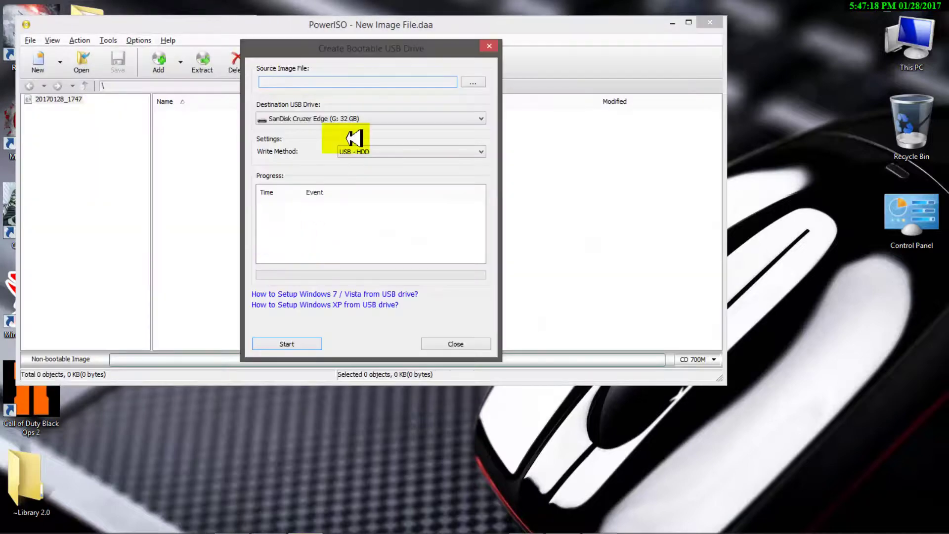
- Choose H:\WINDOWS\WINDOW 8.1.iso as the source image and start writing to the SanDisk drive
left_click(473, 82)
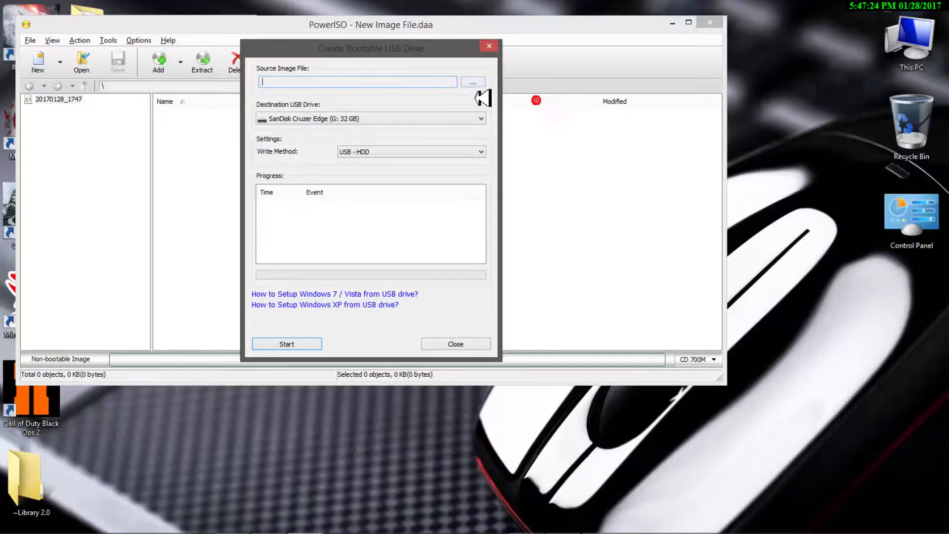
left_click(473, 83)
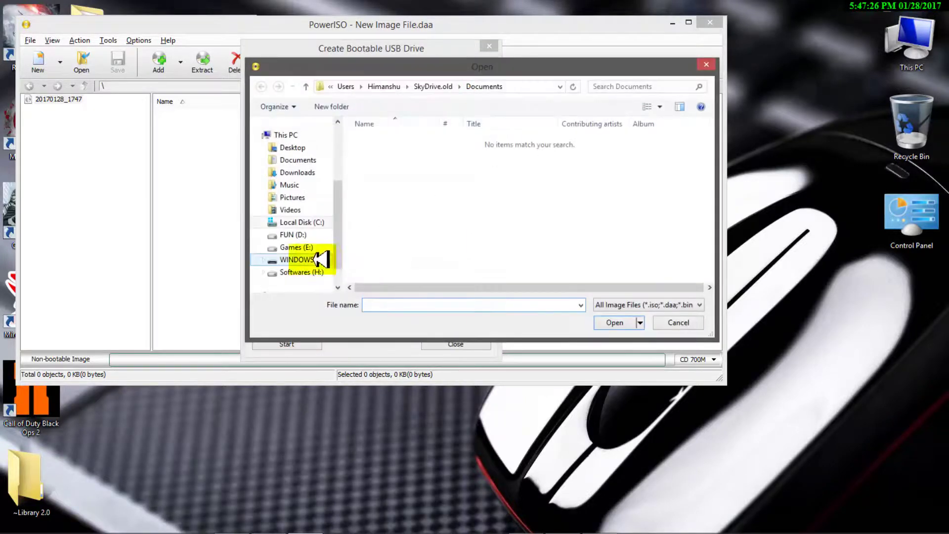
left_click(301, 273)
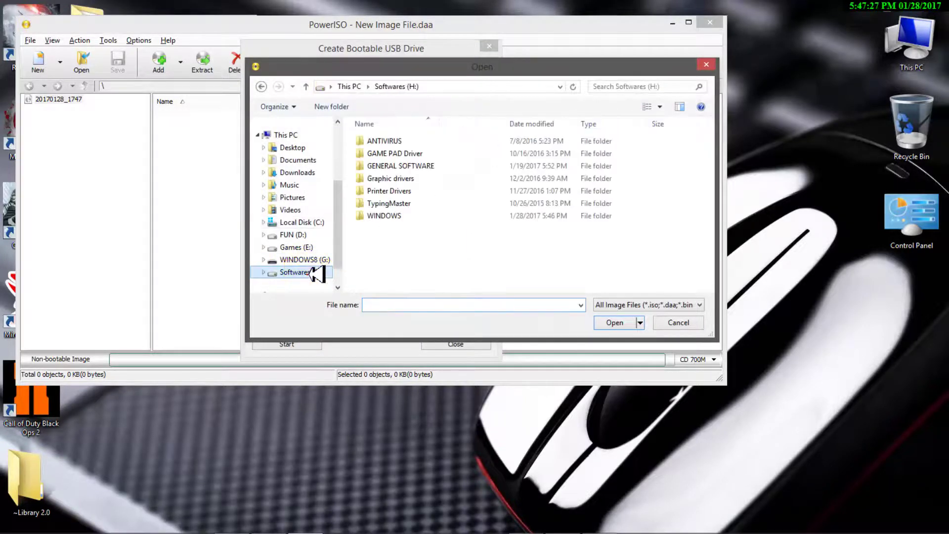
double_click(392, 216)
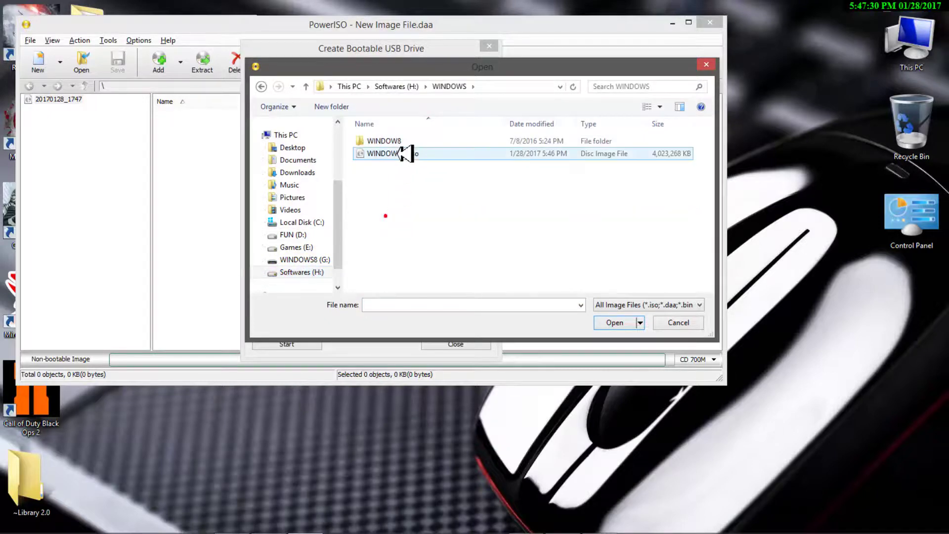
left_click(406, 153)
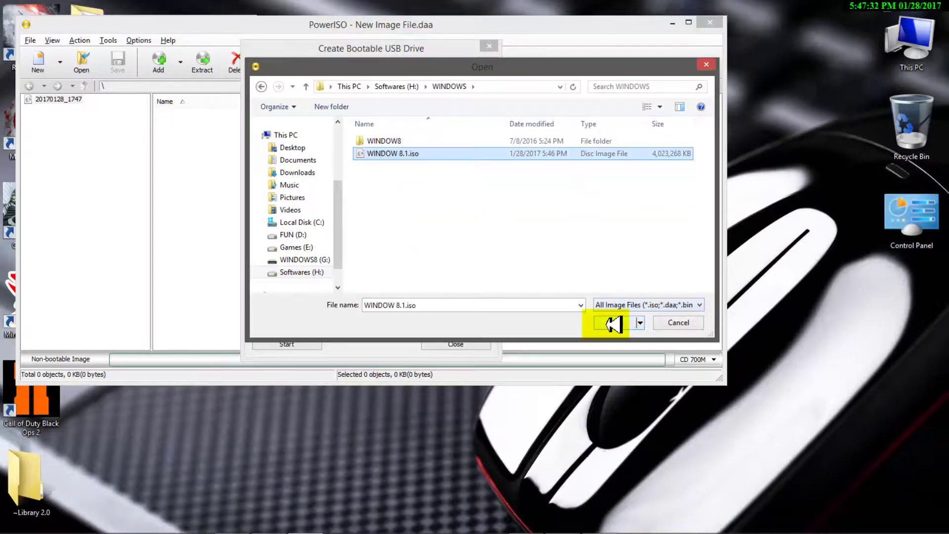
left_click(615, 322)
left_click(287, 345)
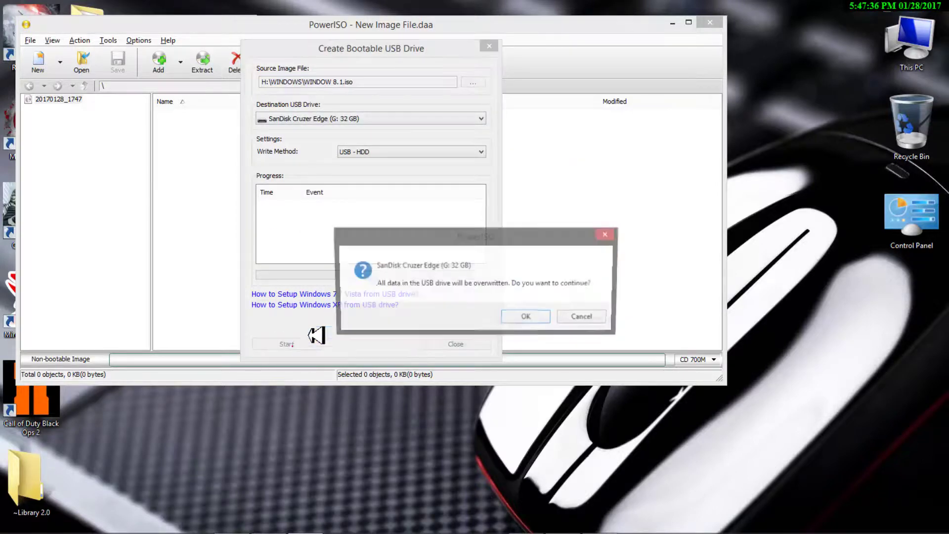
- Confirm overwriting the SanDisk drive, then refresh the desktop while WINDOW 8.1.iso writes
left_click(531, 319)
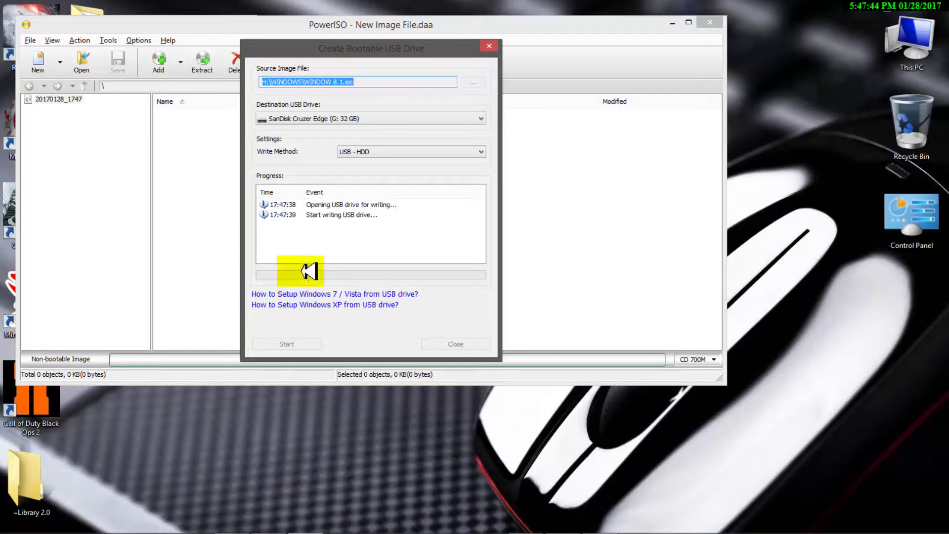
right_click(805, 112)
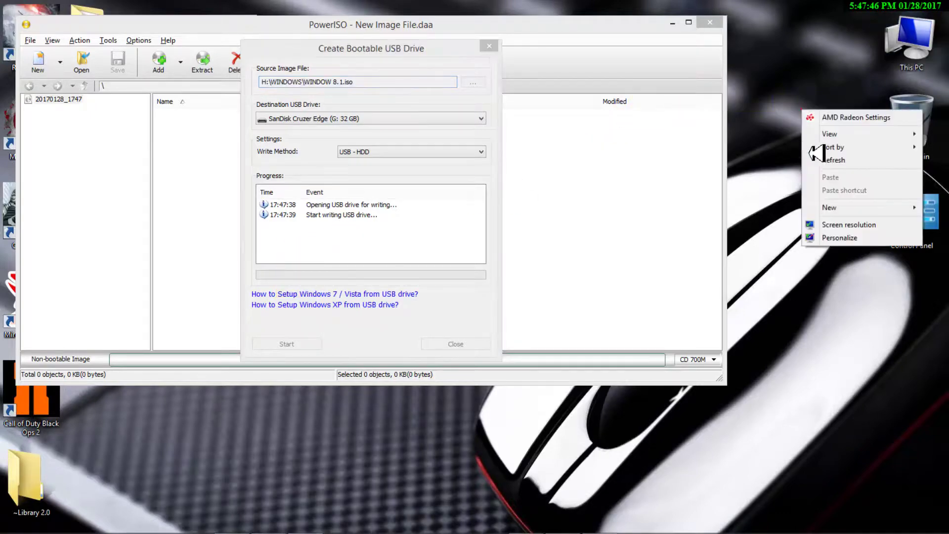
right_click(817, 158)
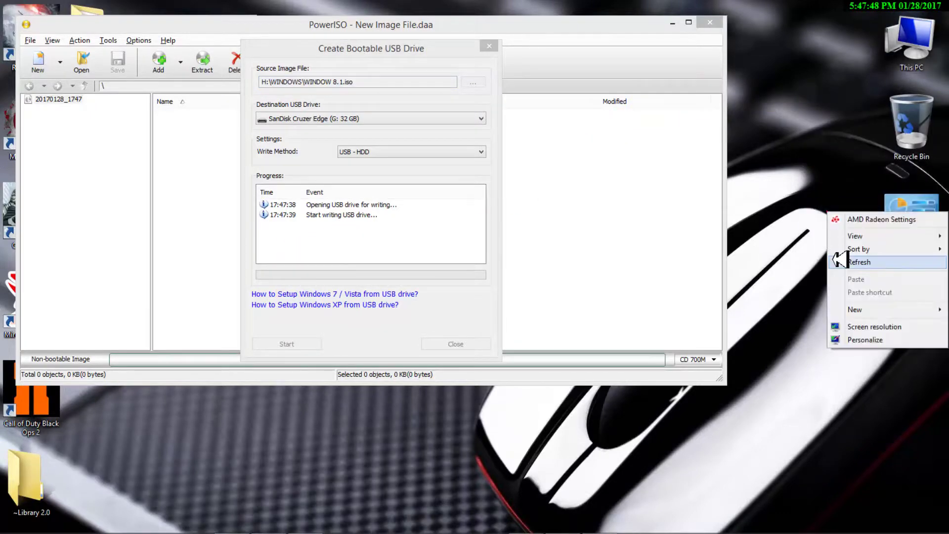
left_click(840, 207)
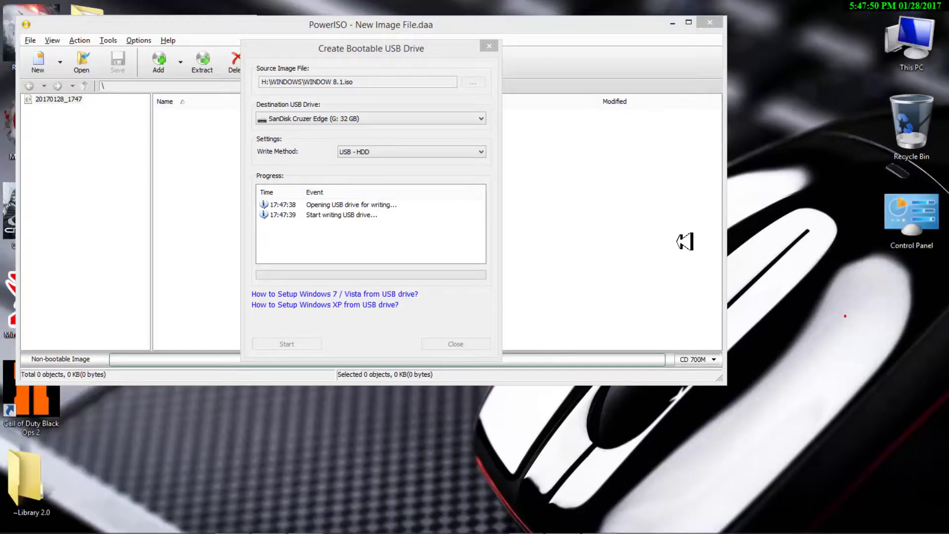
left_click(377, 48)
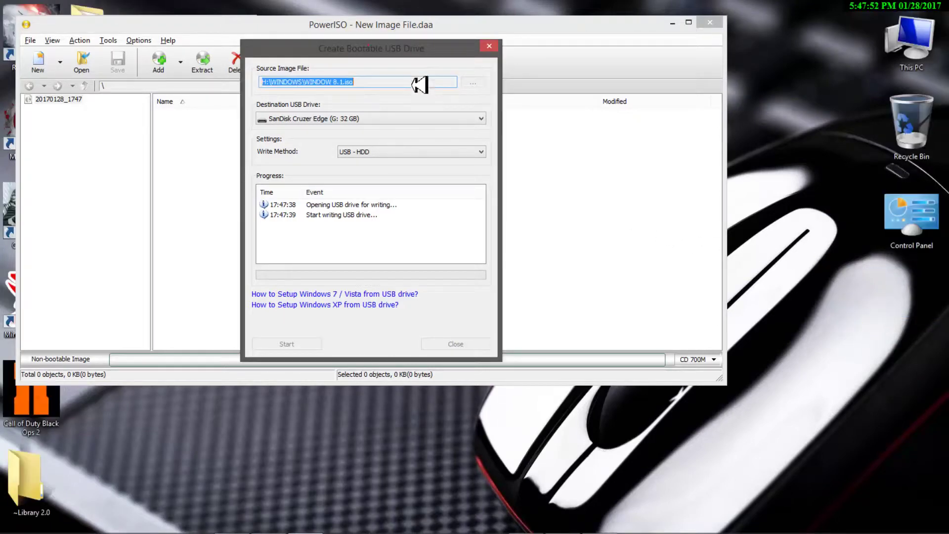
left_click(809, 215)
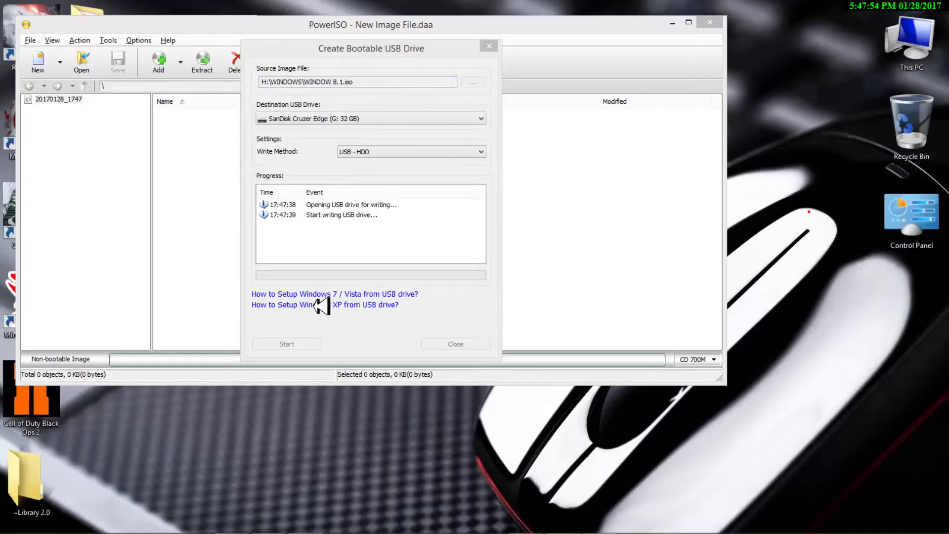